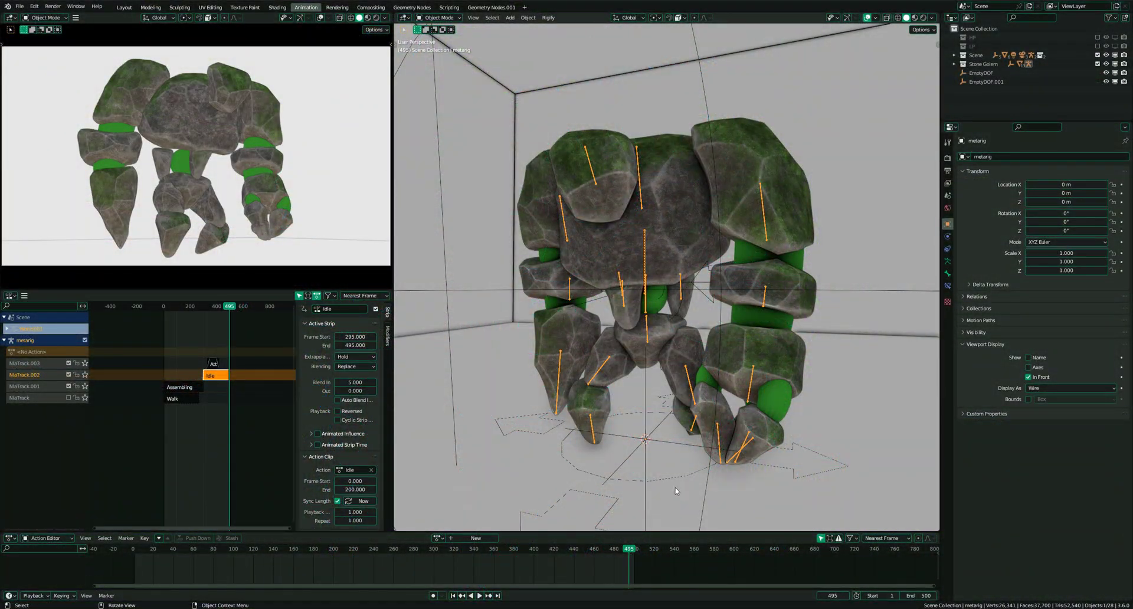
Step: Play the golem's assembling animation while viewing it from several angles, and stop playback at frame 318
middle_click_drag(677, 491, 613, 478)
scroll(764, 475, "down", 1)
key("space")
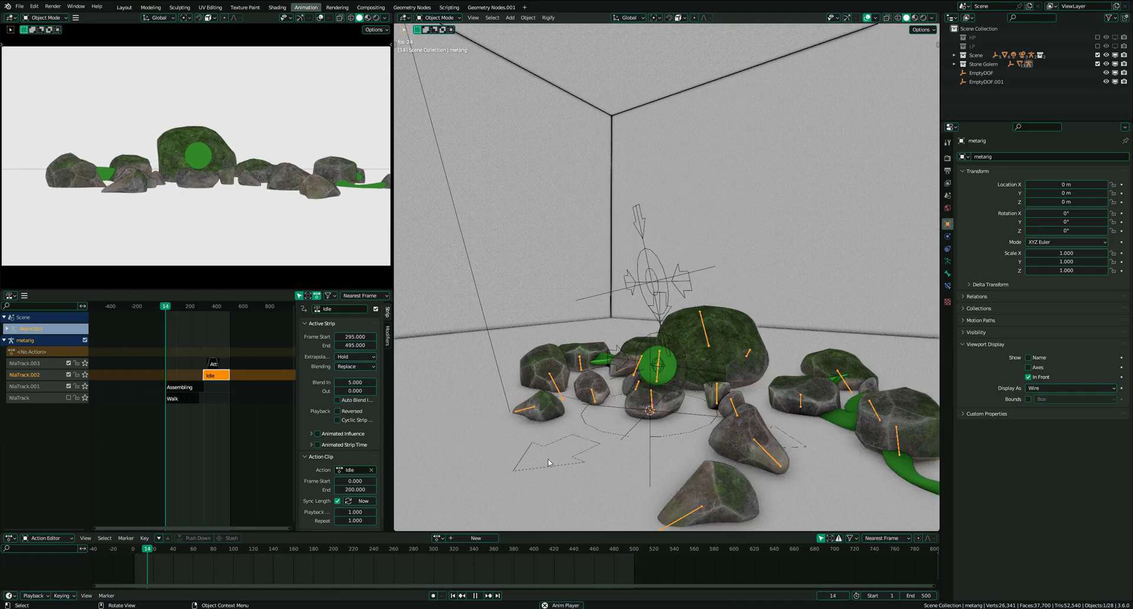
middle_click_drag(549, 463, 604, 413)
middle_click_drag(675, 380, 894, 298)
scroll(644, 338, "down", 3)
scroll(667, 381, "up", 3)
key("space")
Step: Show the metarig's armature data properties and switch the rig into Pose Mode
left_click(948, 261)
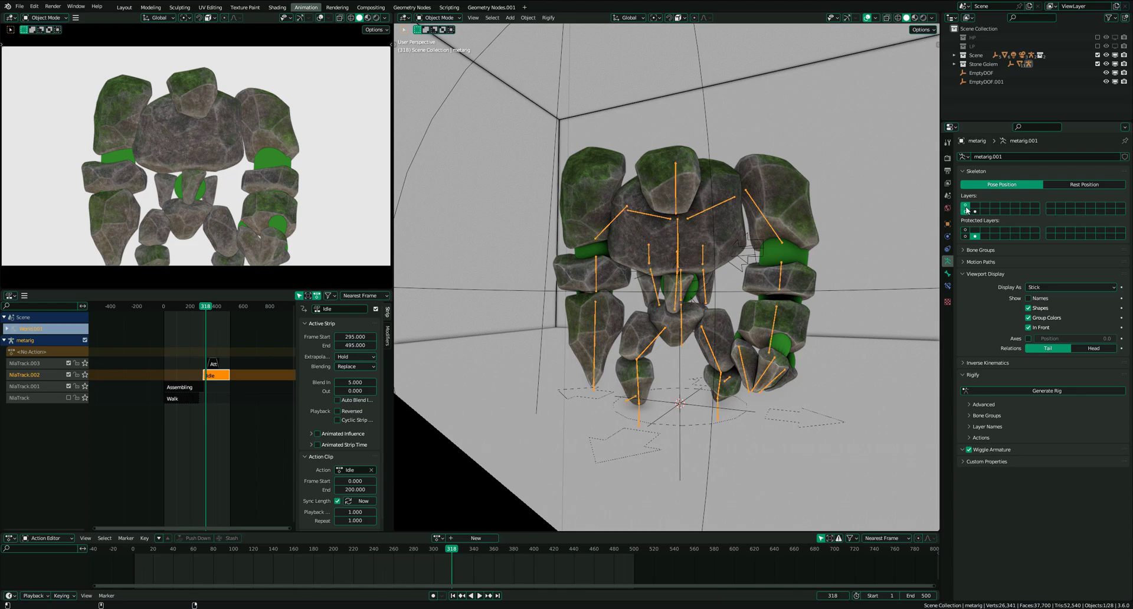
middle_click_drag(827, 245, 850, 259)
scroll(850, 260, "up", 1)
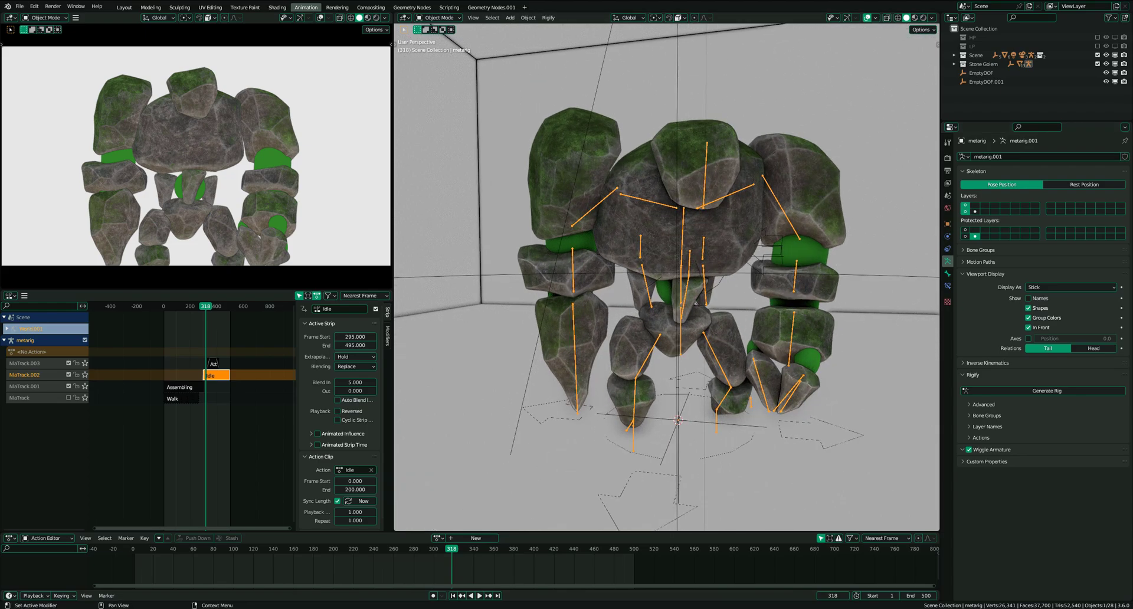
middle_click_drag(820, 391, 862, 386)
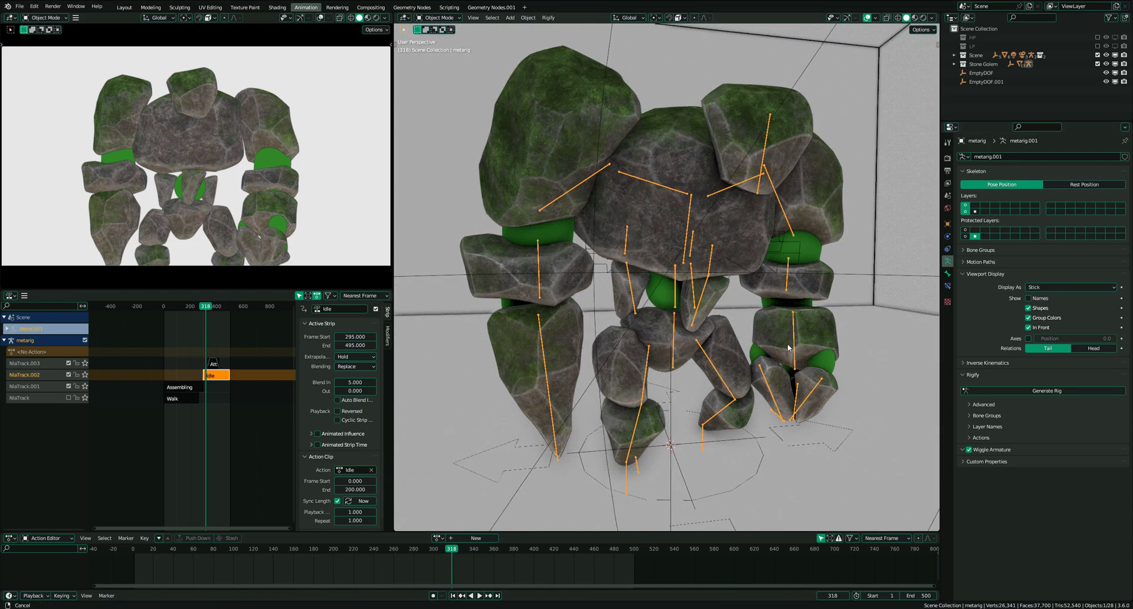
scroll(862, 386, "up", 2)
middle_click_drag(785, 369, 710, 351)
key("ctrl+Tab")
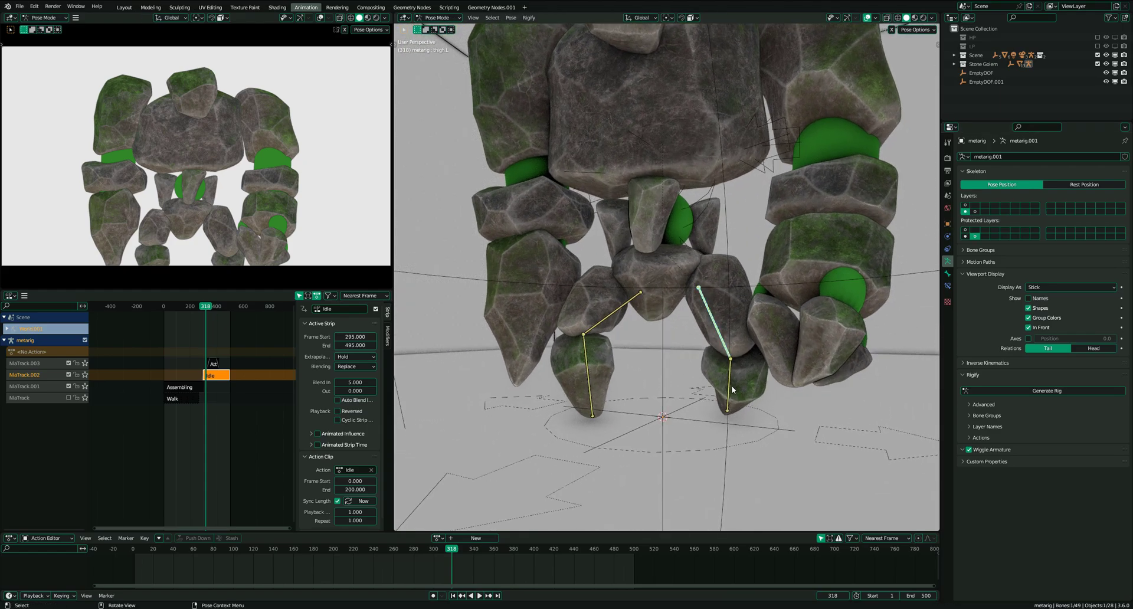
Step: Try moving the IK control bones below the golem's feet
scroll(808, 288, "down", 3)
middle_click_drag(807, 288, 764, 295)
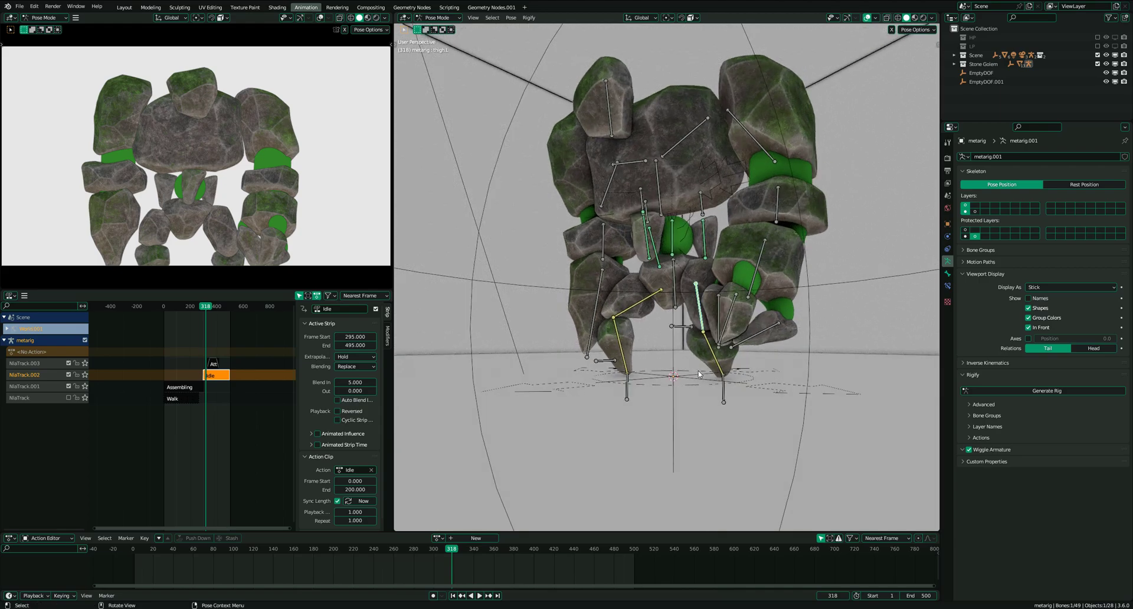
scroll(755, 366, "up", 3)
left_click(746, 429)
key("g")
right_click(562, 466)
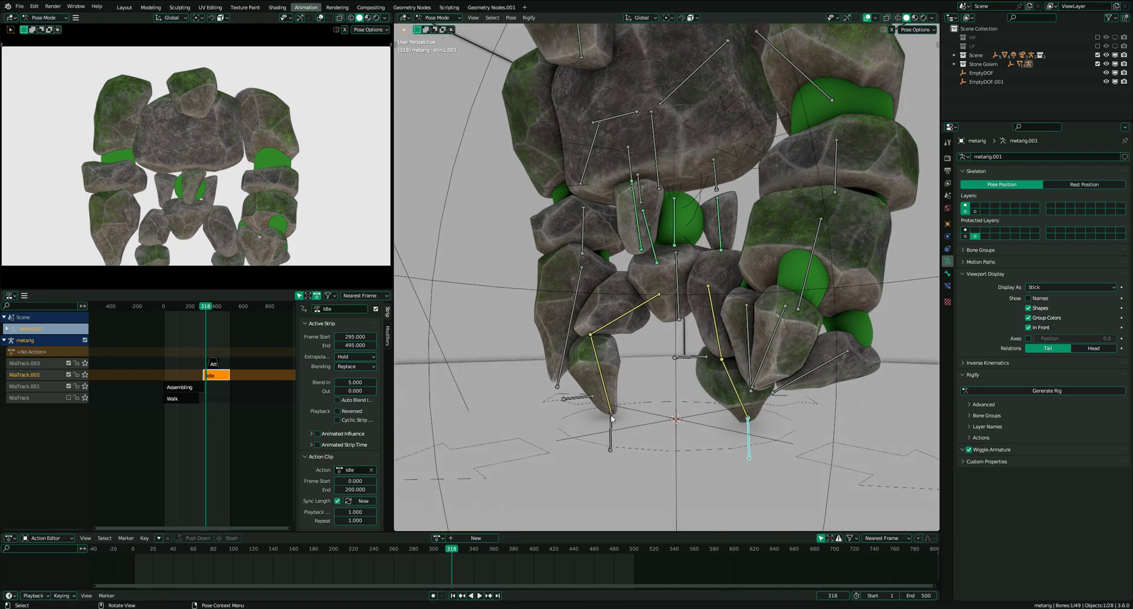
right_click(646, 385)
Step: Try rotating the bones of the golem's left arm: upper arm, forearm and shoulder
scroll(709, 330, "down", 4)
middle_click_drag(744, 295, 826, 263)
scroll(827, 263, "up", 1)
left_click(782, 250)
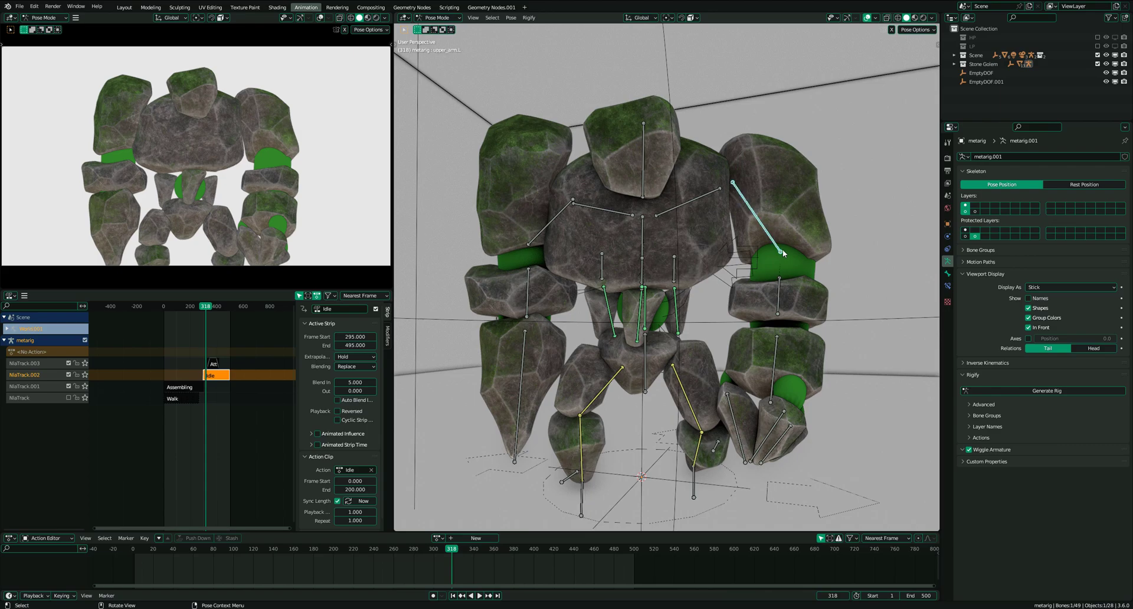
left_click(779, 303)
scroll(793, 292, "up", 4)
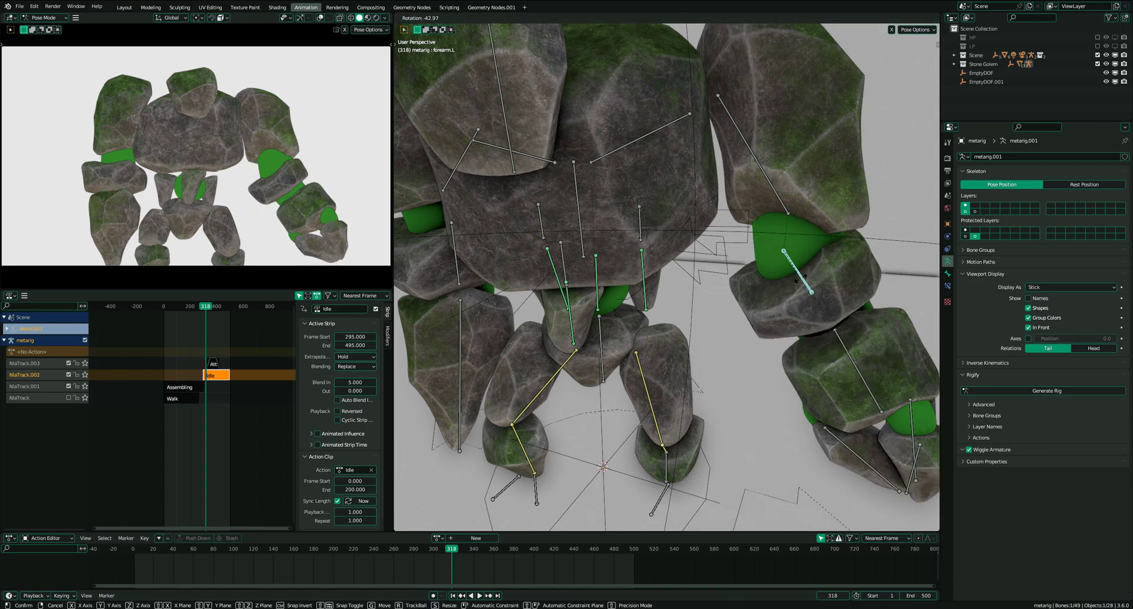
left_click(775, 188)
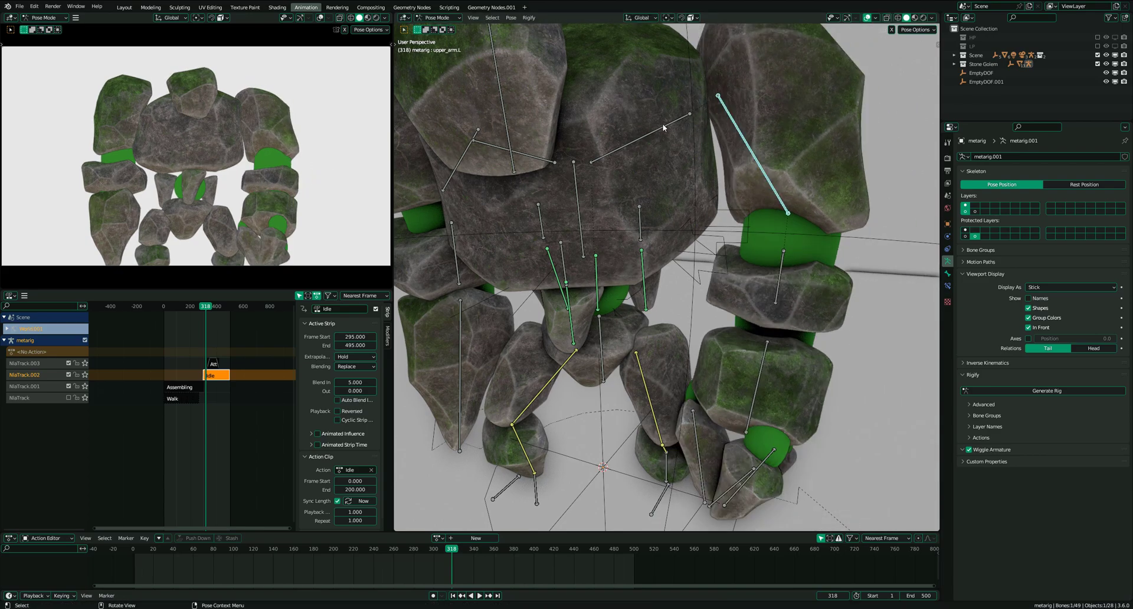
left_click(663, 128)
key("r")
right_click(633, 227)
Step: Select the chest bone, replace it with the four belly bones, and display the active bone's constraints
scroll(630, 234, "down", 4)
middle_click_drag(630, 235, 682, 341)
scroll(634, 250, "up", 3)
left_click(637, 249)
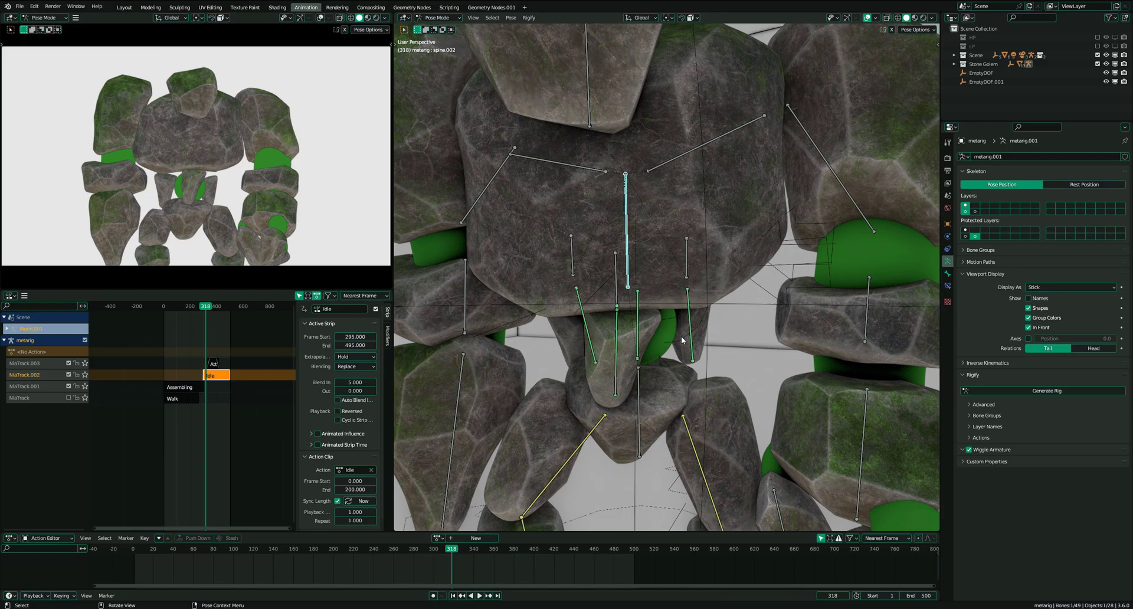
scroll(586, 336, "down", 5)
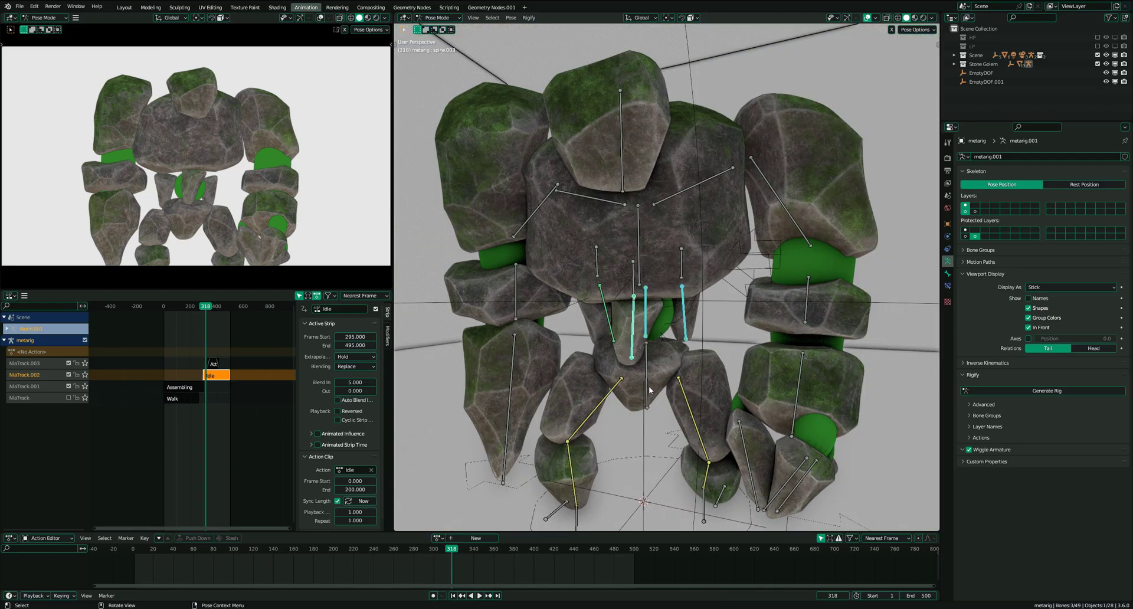
scroll(632, 332, "up", 5)
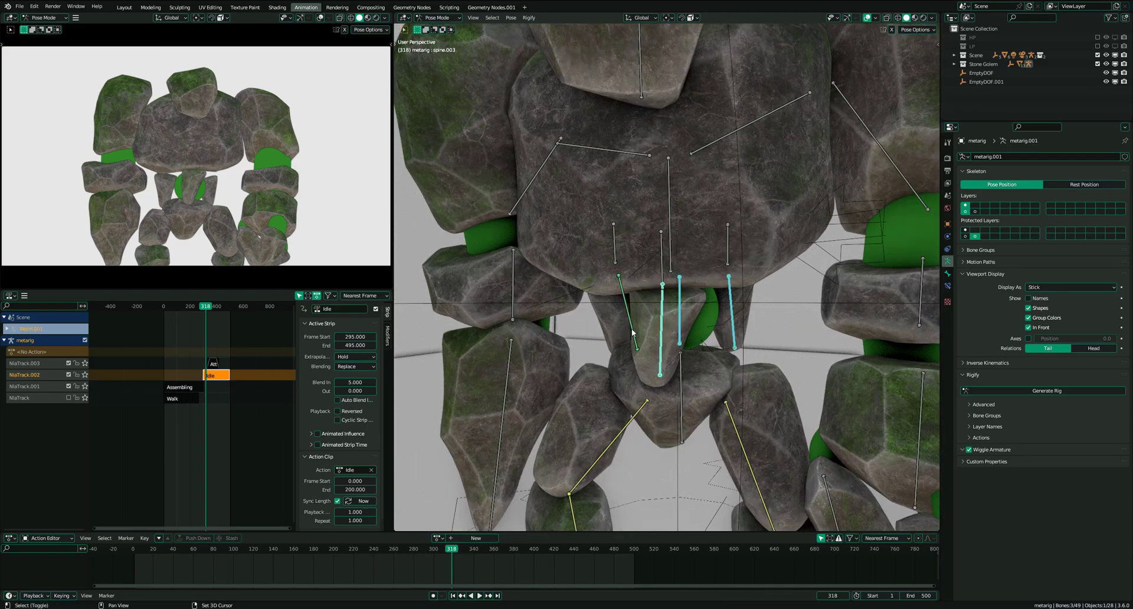
left_click(948, 286)
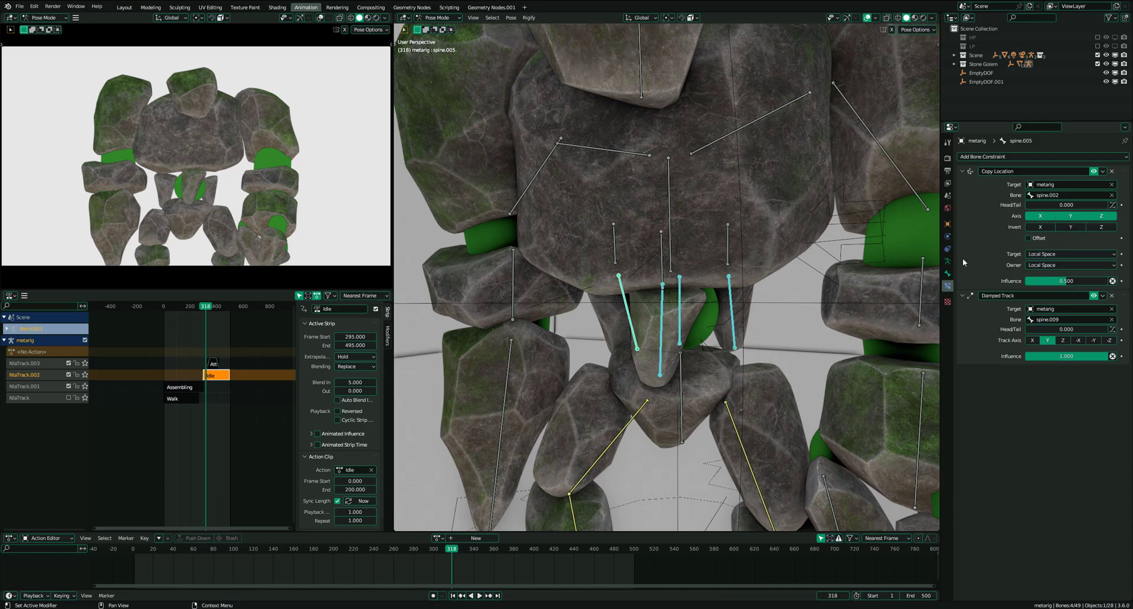
Step: Try moving the chest bone spine.002 to test how the constrained belly bones follow it
scroll(826, 295, "down", 5)
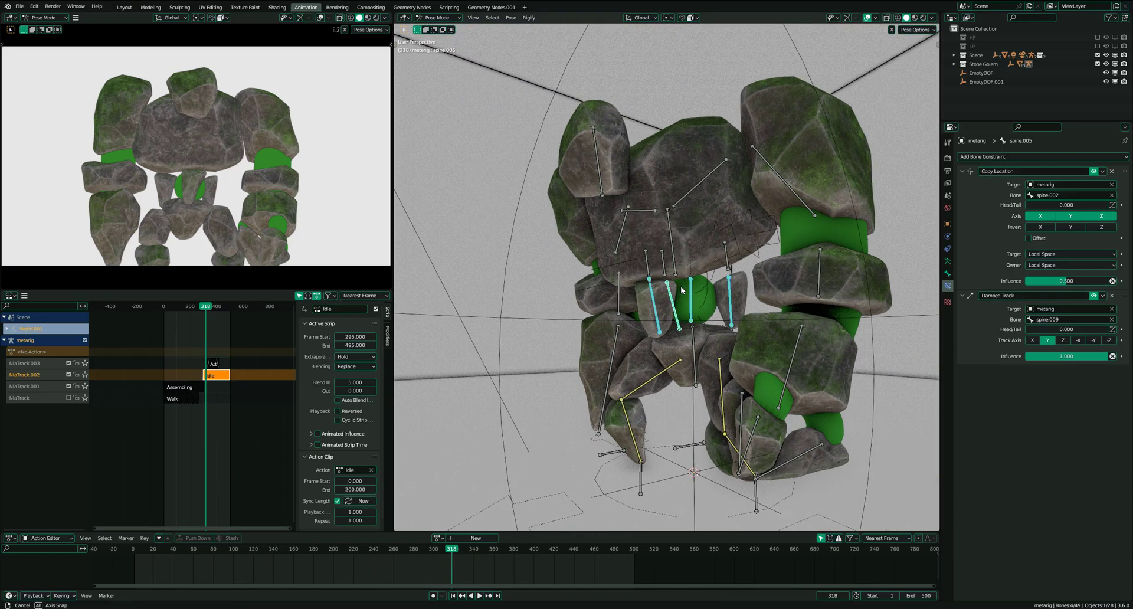
scroll(688, 253, "up", 5)
left_click(686, 250)
key("g")
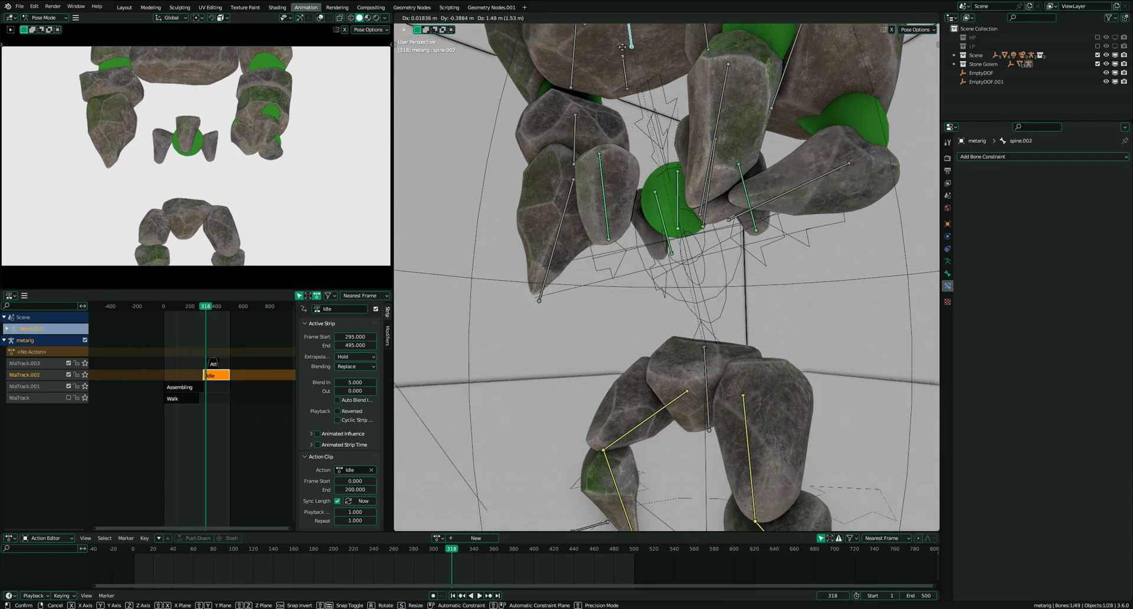
mouse_move(668, 232)
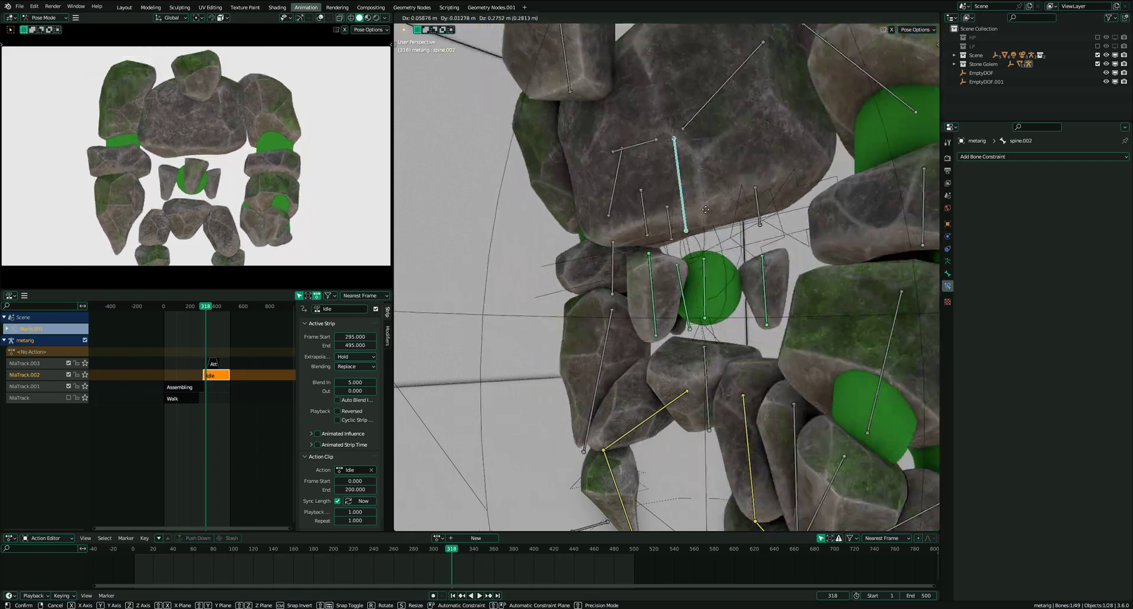
mouse_move(693, 197)
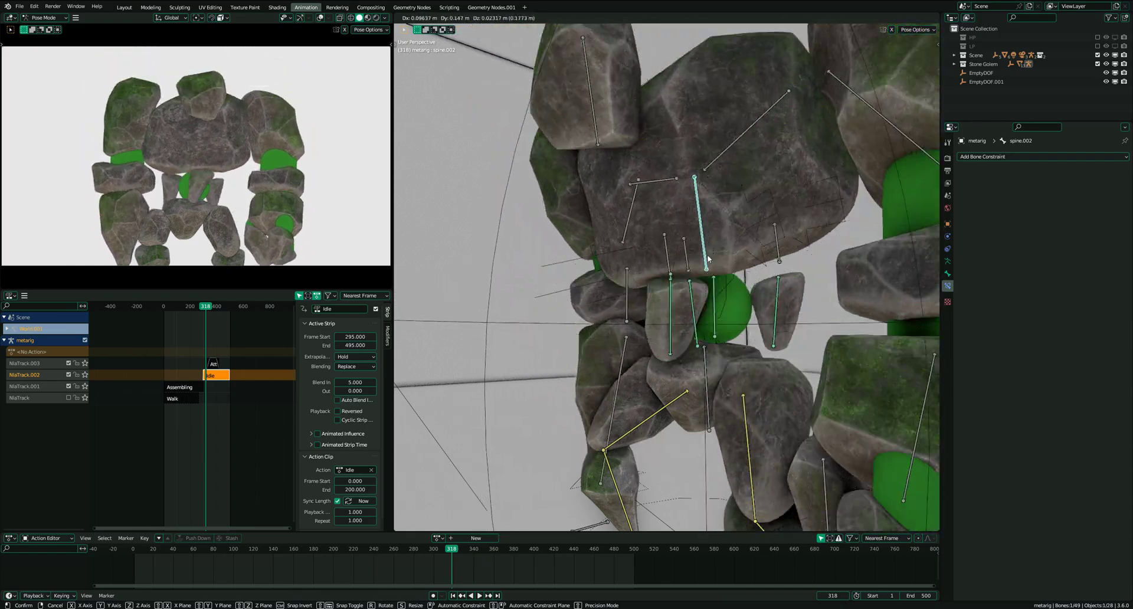
right_click(742, 284)
Step: Try moving the belly bone spine.003 to test its Copy Location and Damped Track constraints from front and side
middle_click_drag(709, 289, 724, 321)
middle_click_drag(693, 211, 674, 333)
left_click(674, 333)
key("g")
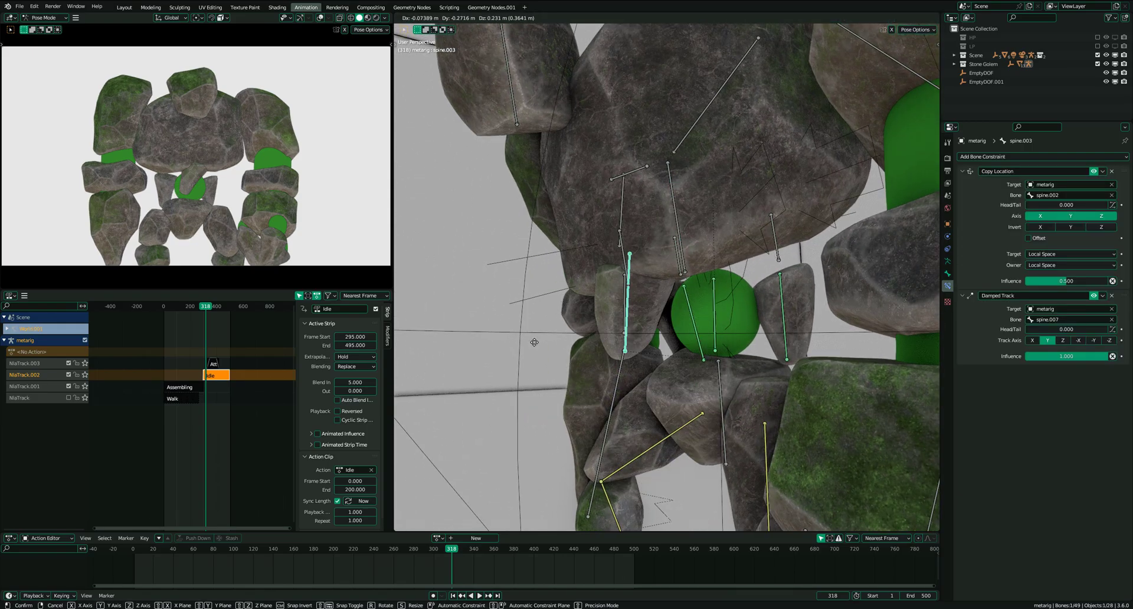
mouse_move(553, 470)
right_click(646, 421)
scroll(646, 421, "down", 4)
middle_click_drag(646, 413, 712, 367)
scroll(713, 367, "up", 2)
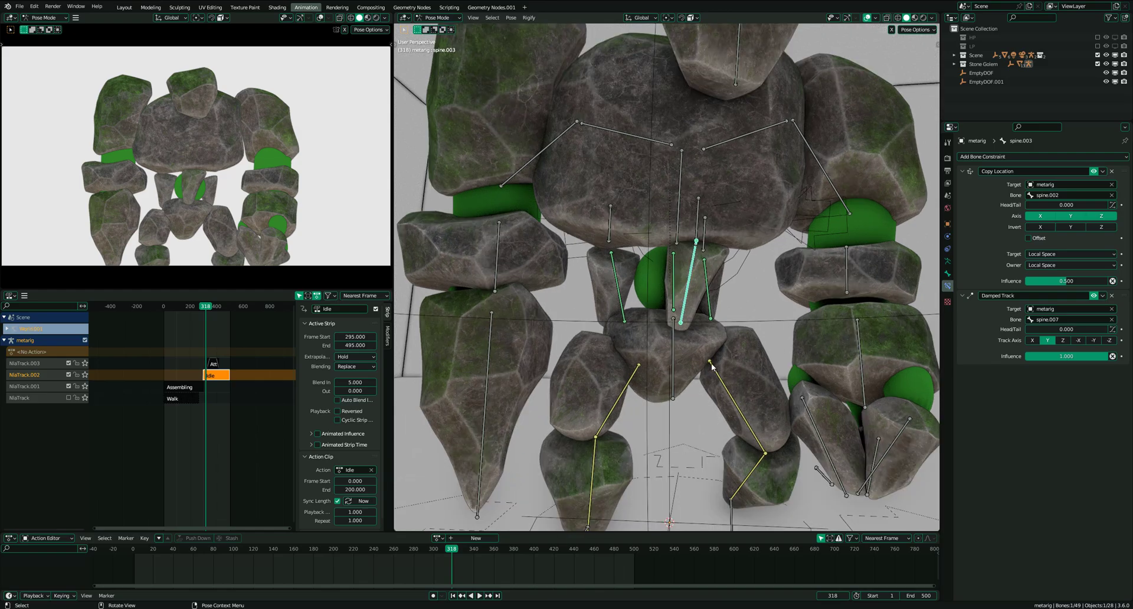
mouse_move(712, 366)
middle_mouse_down()
mouse_move(850, 332)
mouse_move(661, 331)
mouse_move(724, 378)
mouse_move(691, 370)
middle_mouse_up()
key("g")
right_click(777, 376)
Step: Try moving the pelvis bone named spine
scroll(693, 367, "down", 4)
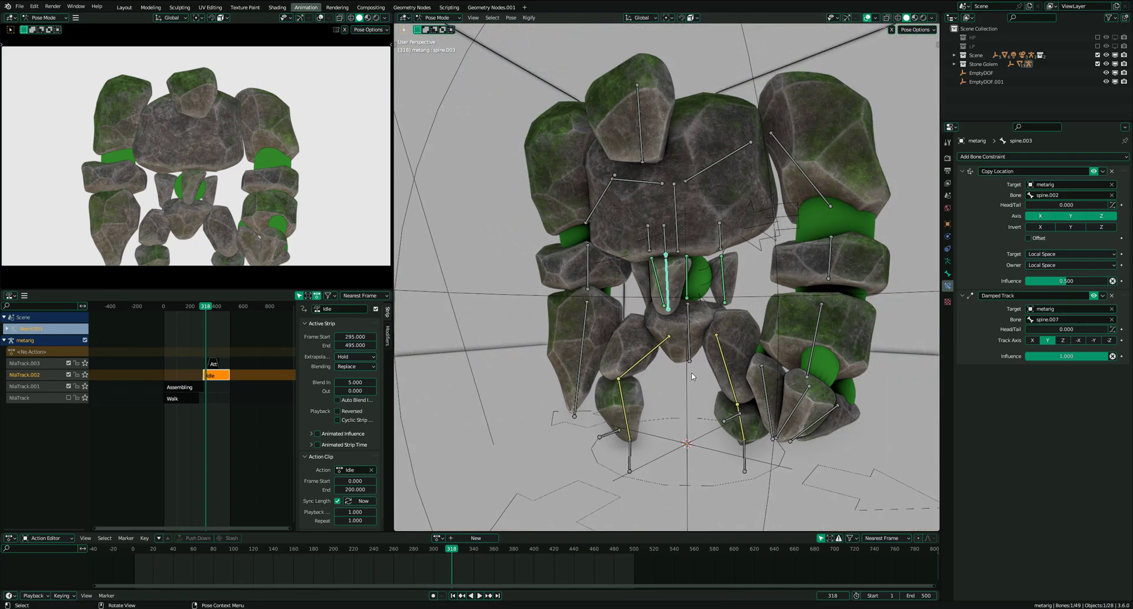
scroll(694, 365, "up", 1)
left_click(692, 363)
key("g")
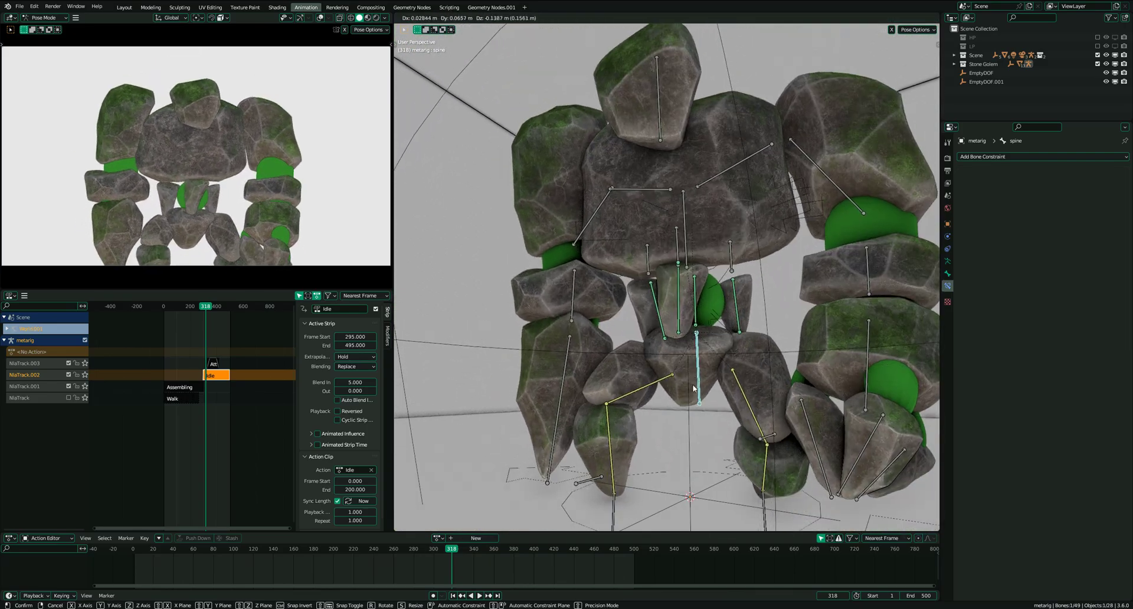
right_click(699, 393)
scroll(694, 413, "down", 3)
middle_click_drag(681, 424, 762, 254)
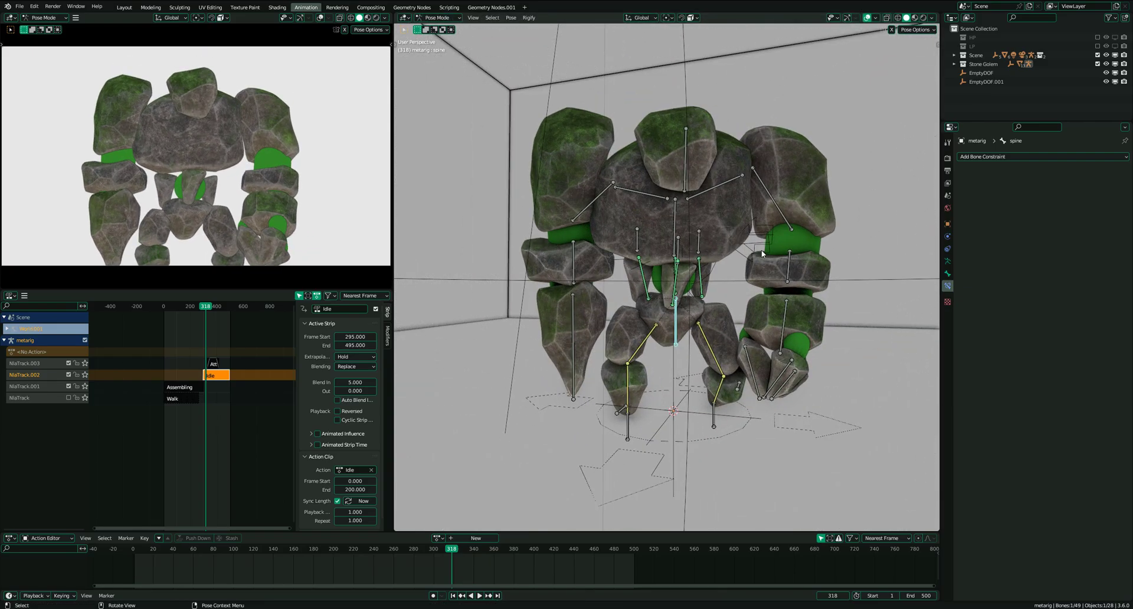
Step: Return to the armature data properties and display only the bone layer that holds the individual rock bones
left_click(948, 262)
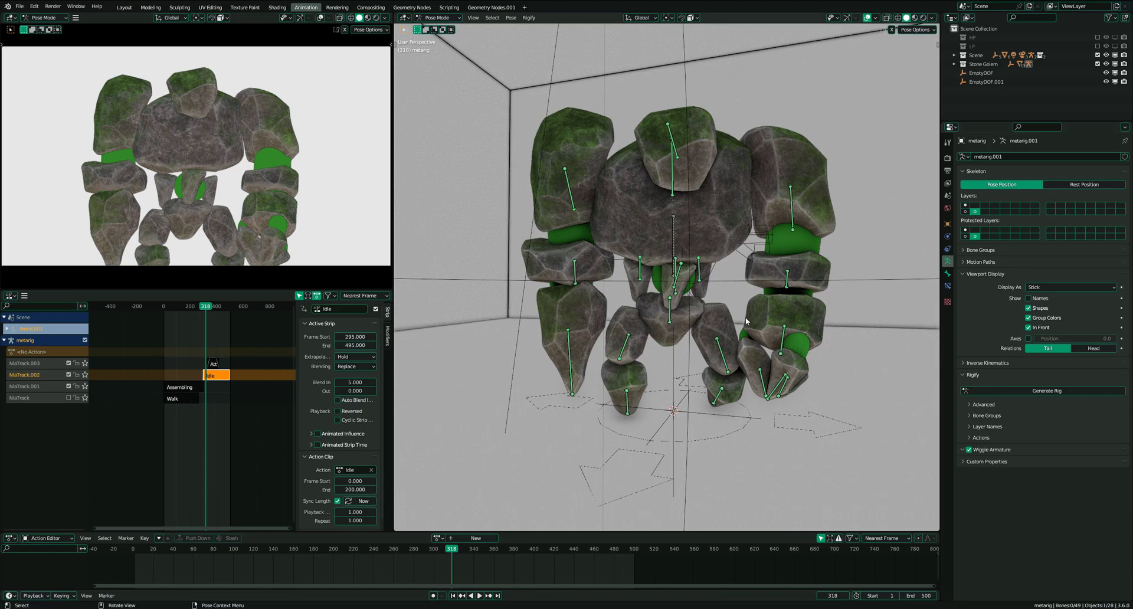
scroll(746, 321, "up", 3)
middle_click_drag(658, 311, 731, 311)
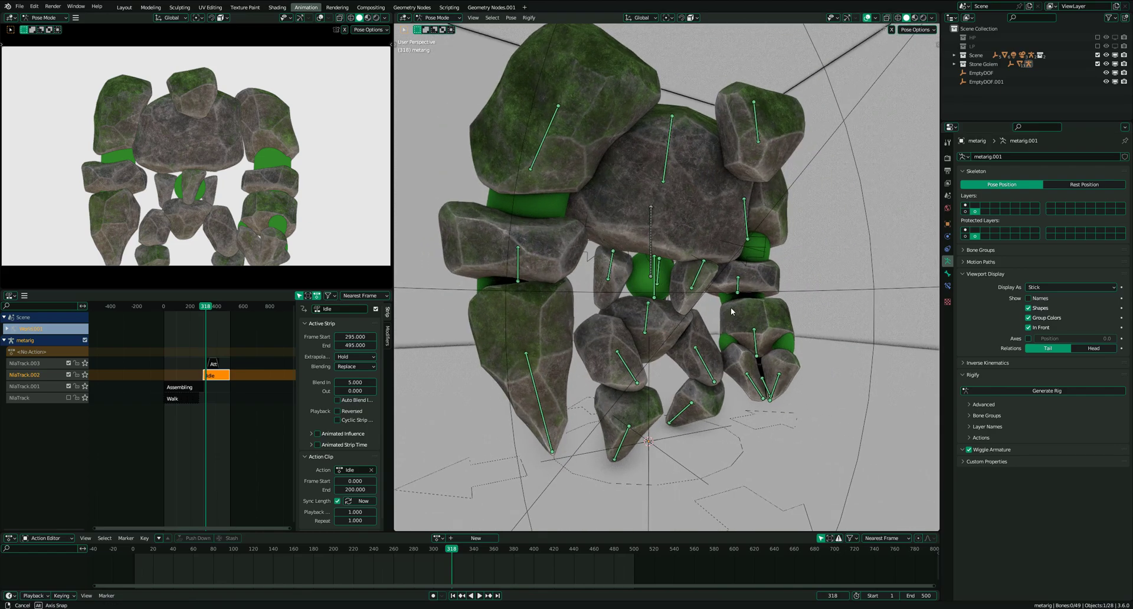
Step: Test-move the rock bones upper_arm.R.001 and hand.R.001 and display their bone constraints
left_click(536, 154)
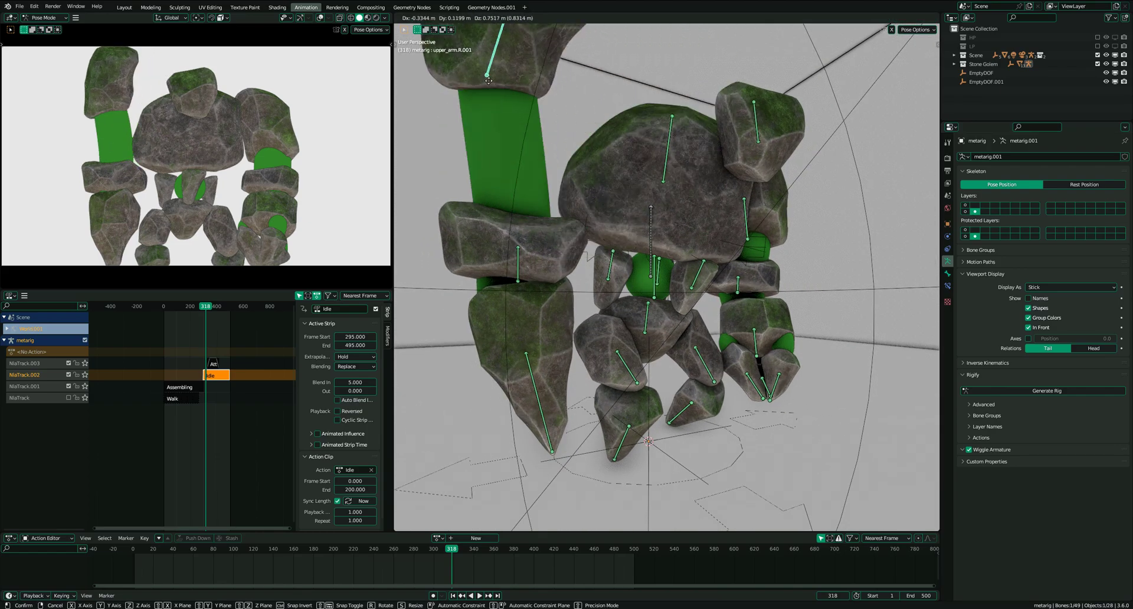
left_click(948, 287)
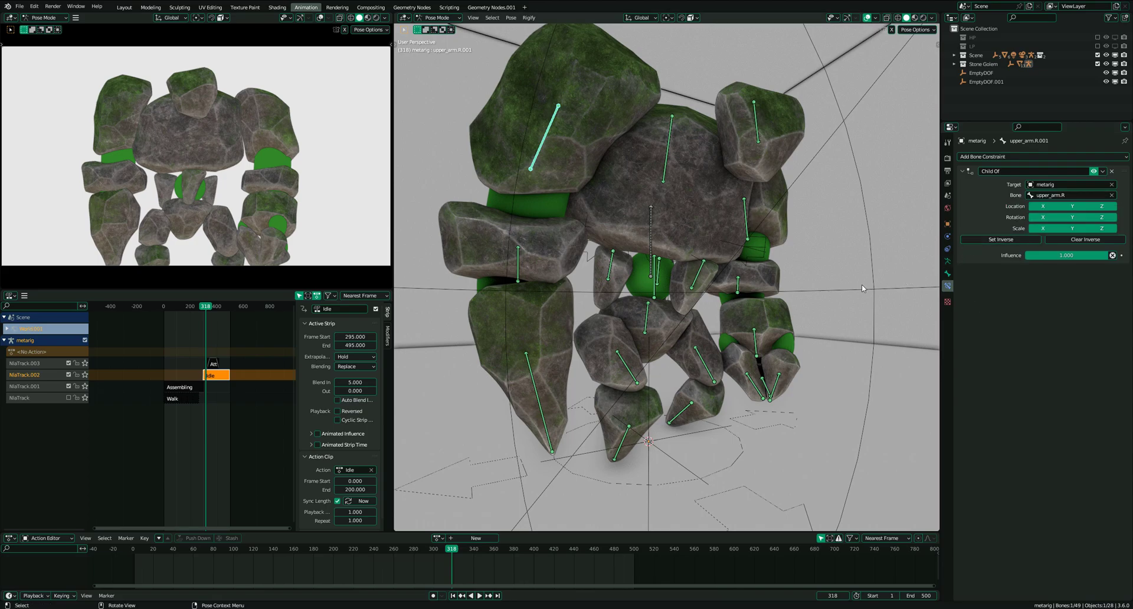
middle_click_drag(862, 289, 571, 144)
middle_click_drag(661, 248, 573, 275)
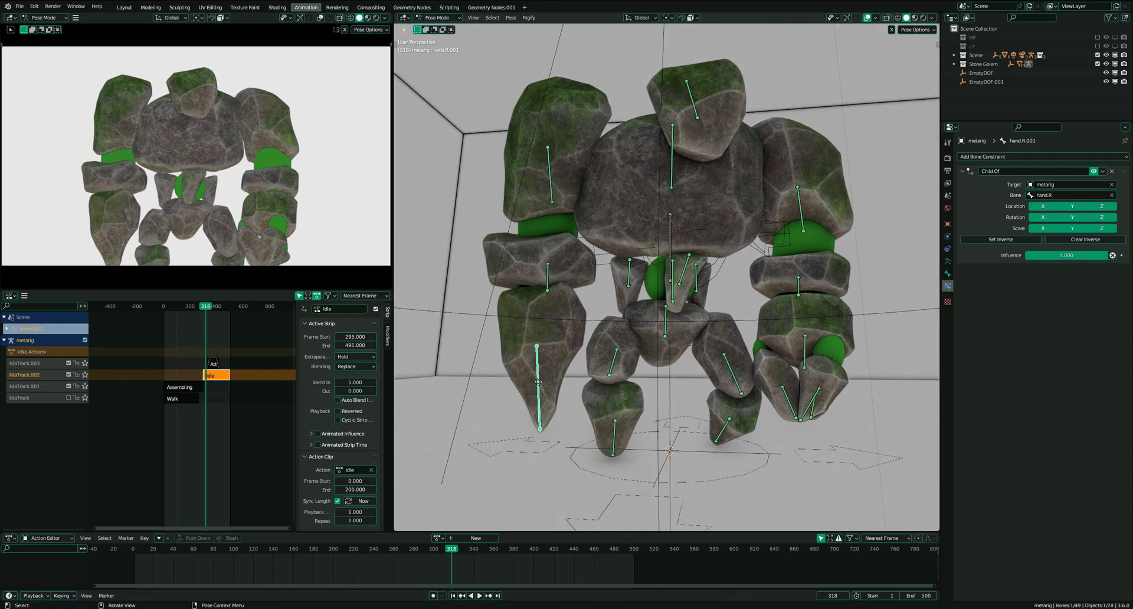
key("g")
right_click(522, 398)
Step: Try moving the belly rock bone spine.014 and check its Child Of constraint
middle_click_drag(697, 307, 658, 307)
middle_click_drag(767, 263, 729, 277)
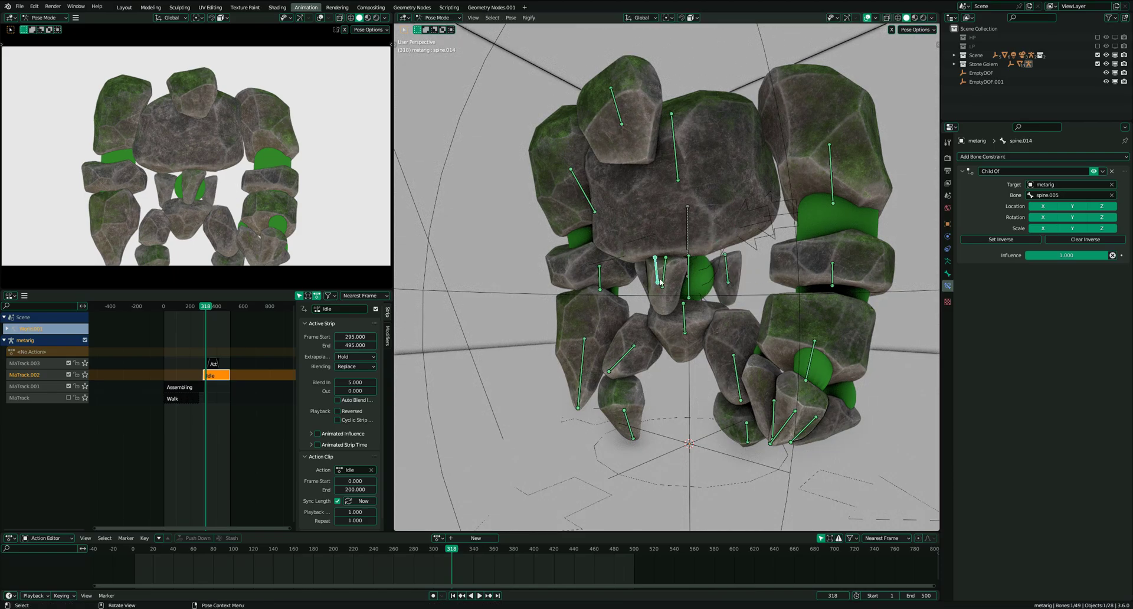
right_click(624, 329)
middle_click_drag(624, 329, 692, 330)
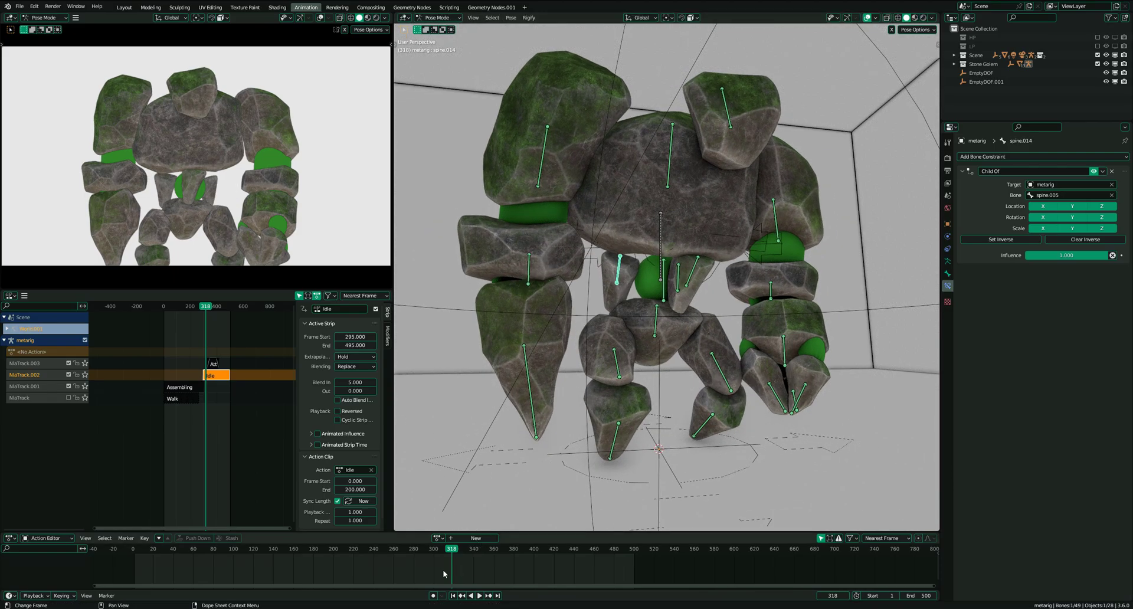
Step: Play and scrub the assembling animation from the first frame to watch the rock bones form the golem
middle_click_drag(531, 453, 520, 472)
left_click(136, 550)
key("space")
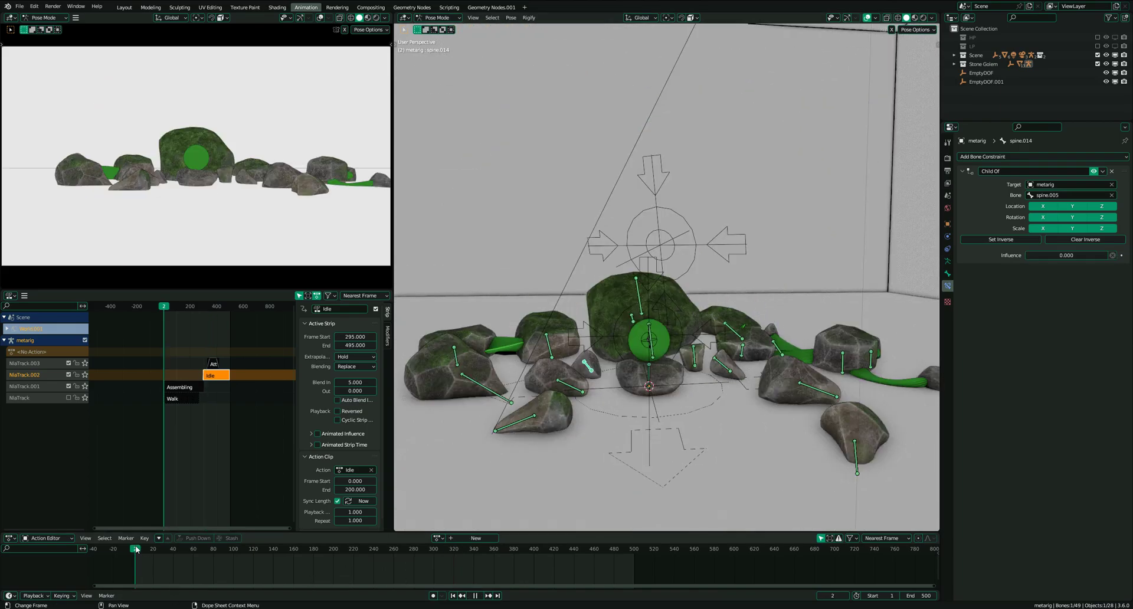
left_click_drag(139, 550, 286, 578)
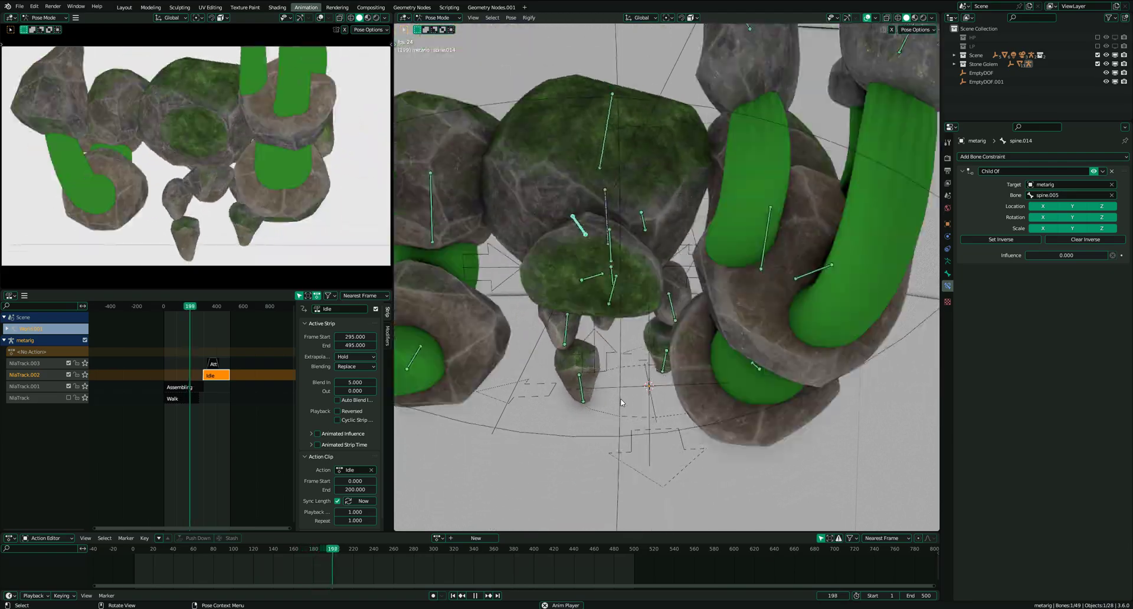
middle_click_drag(624, 416, 594, 464)
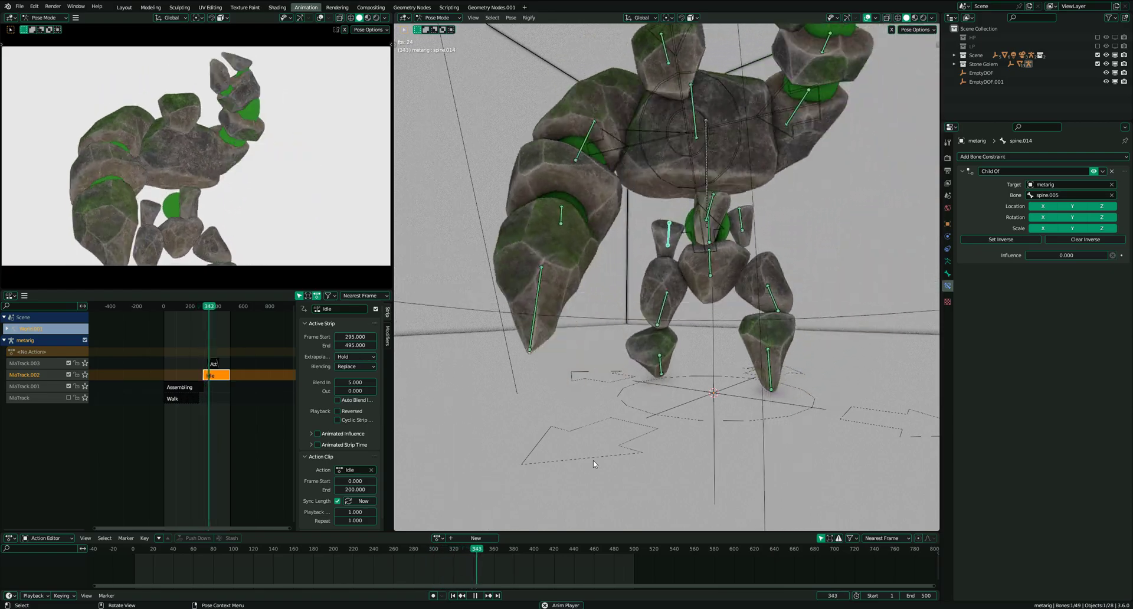
key("space")
Step: Go back to frame 62, where the rocks lie scattered, and try moving the rock bone spine.014
left_click_drag(206, 549, 196, 582)
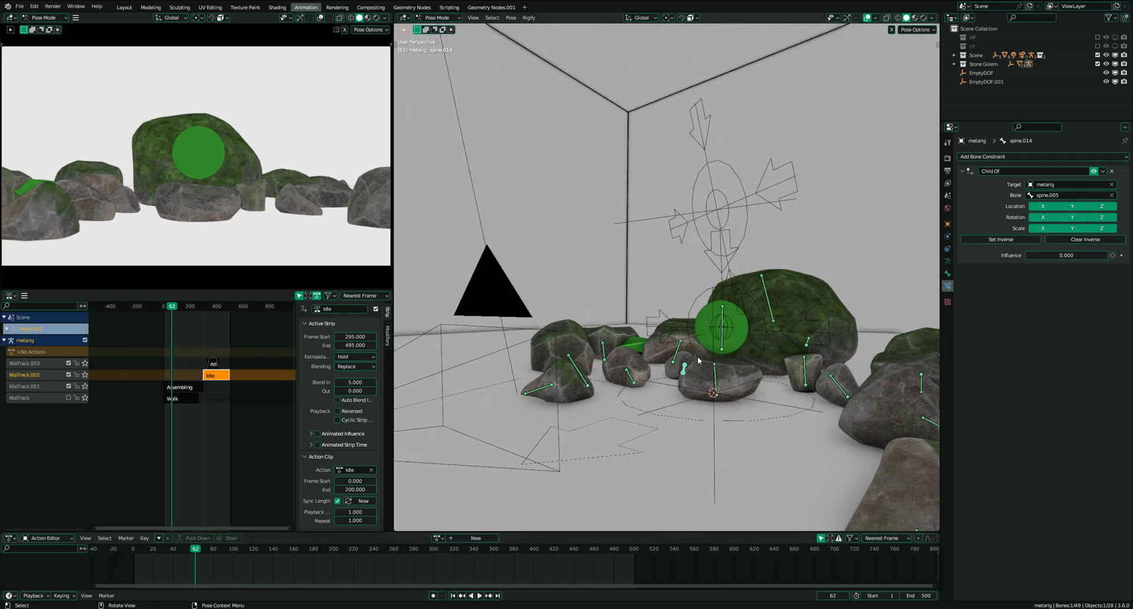
mouse_move(698, 361)
middle_mouse_down()
mouse_move(691, 413)
mouse_move(676, 360)
middle_mouse_up()
key("g")
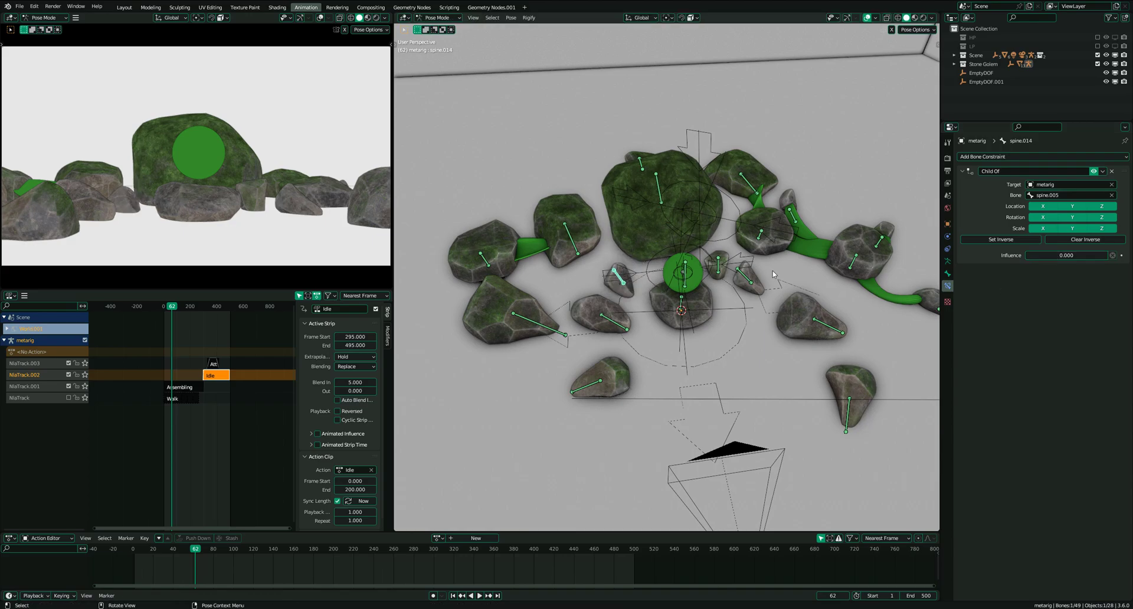
Step: Open the Assembling strip's action for editing and select the left thigh rock bone thigh.L.002
middle_click_drag(774, 273, 732, 342)
scroll(167, 407, "up", 4)
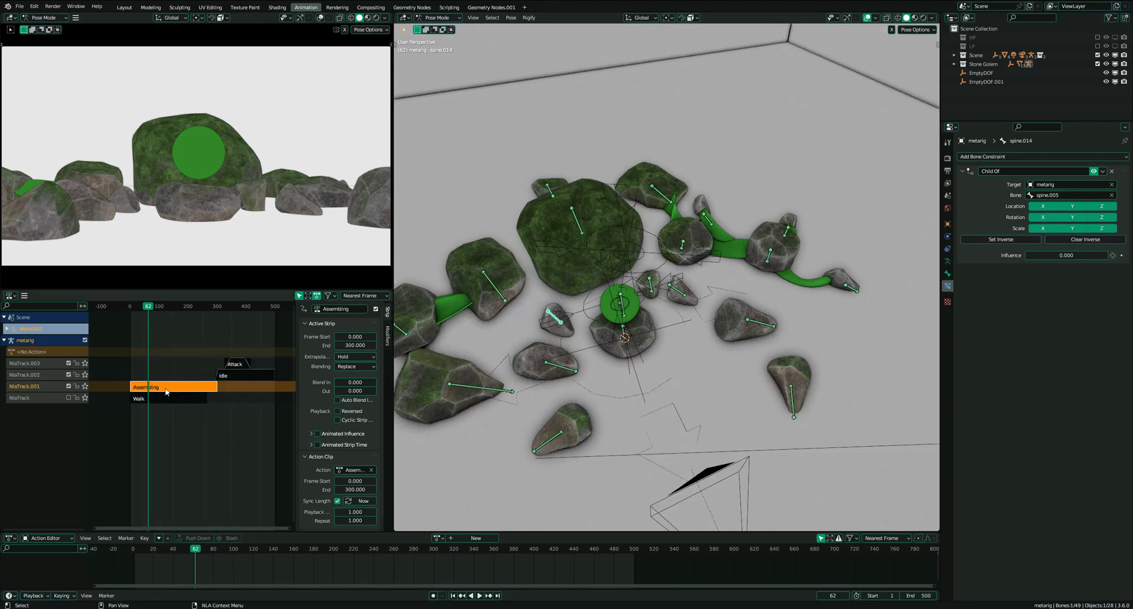
key("Tab")
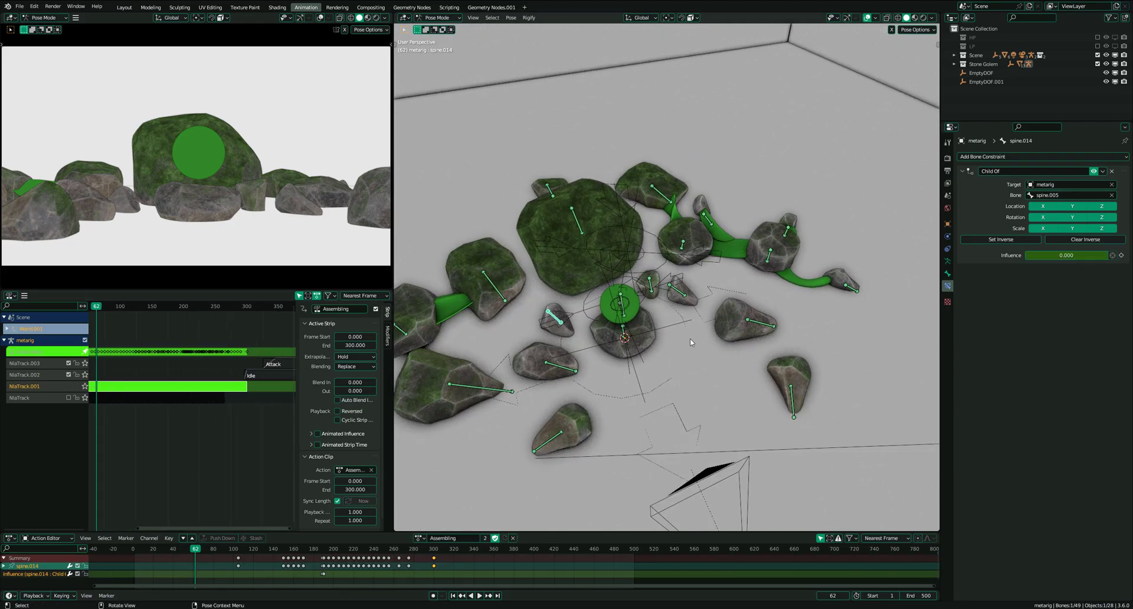
middle_click_drag(690, 338, 706, 345)
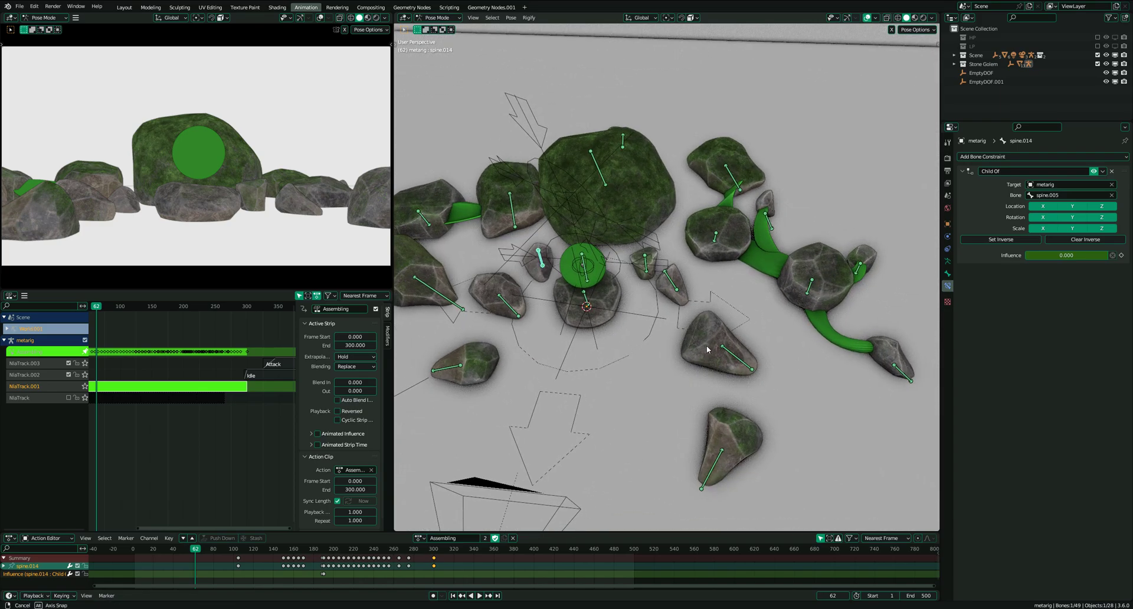
left_click(730, 352)
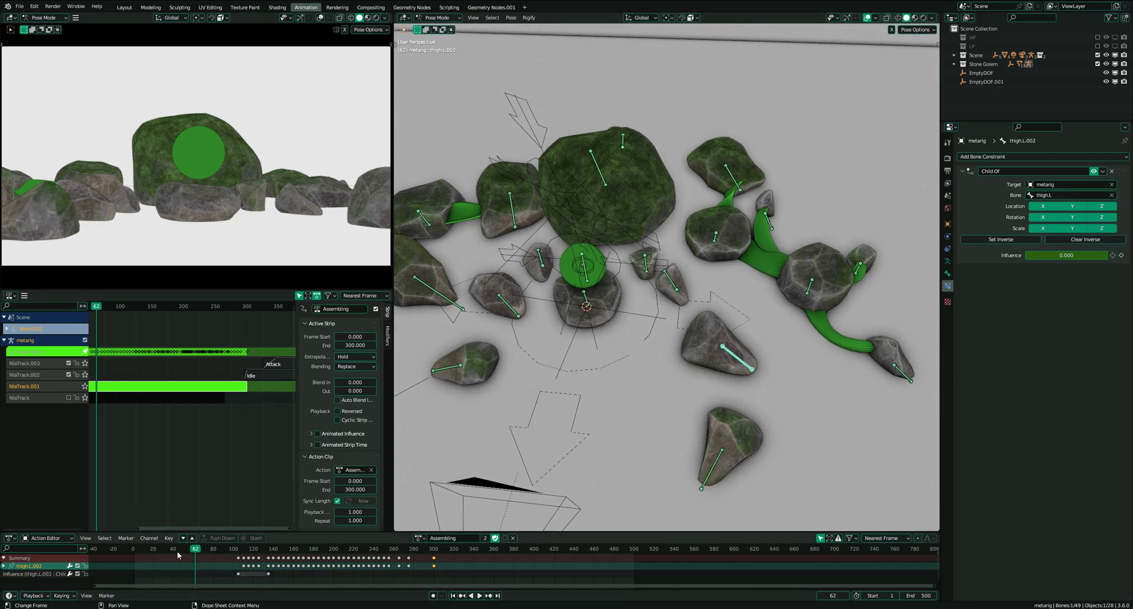
Step: Play and step through the frames from 131 to 151 to examine how thigh.L.002's Child Of influence switches as the rock attaches
key("space")
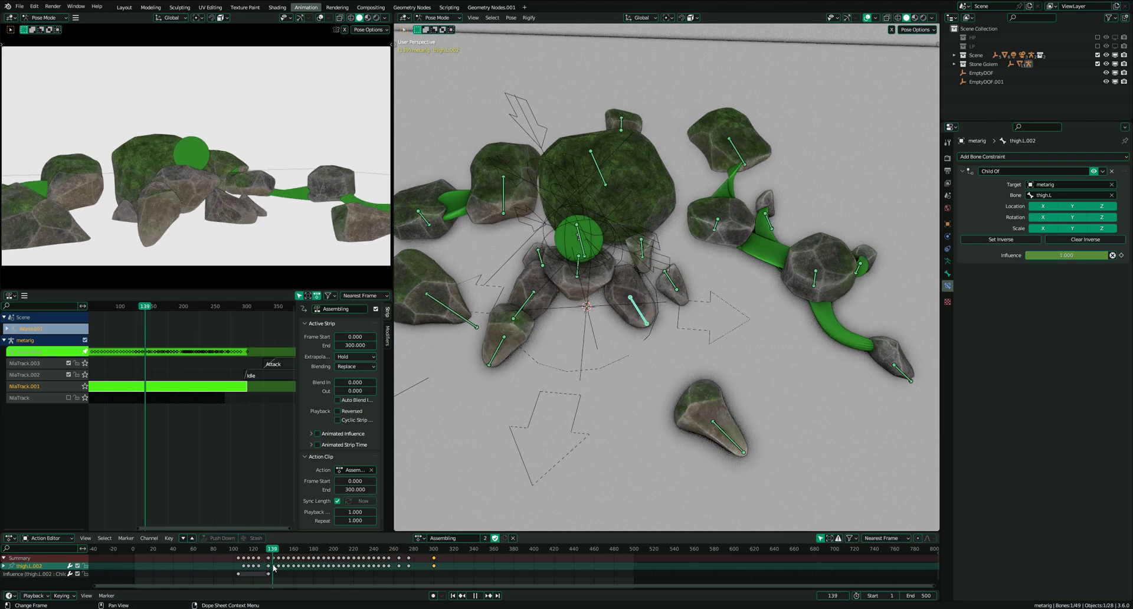
left_click_drag(273, 569, 266, 569)
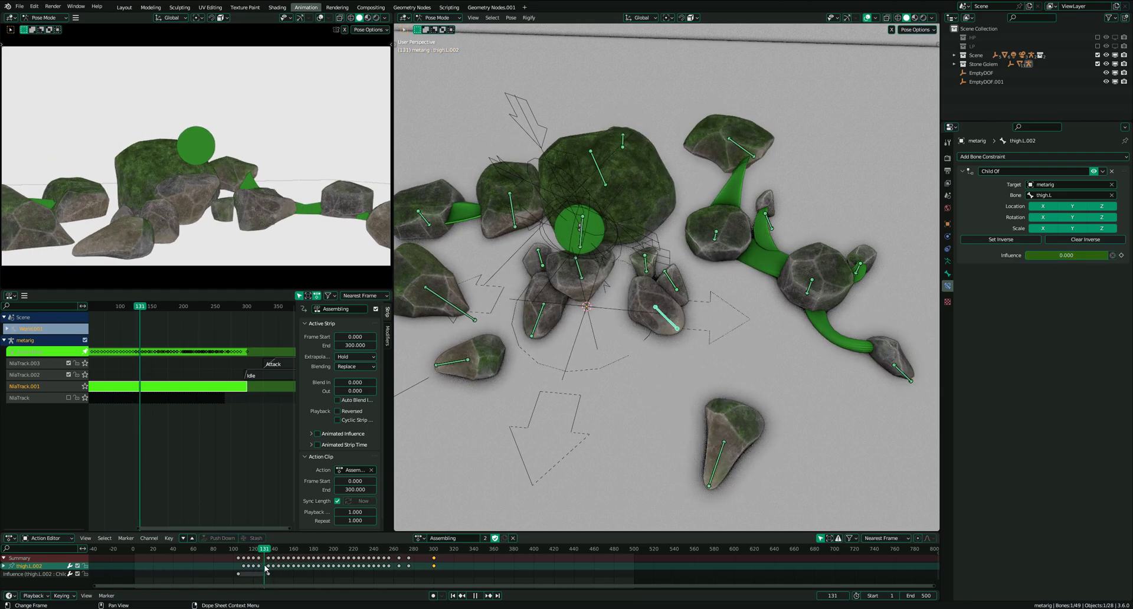
key("Right")
key("Right")
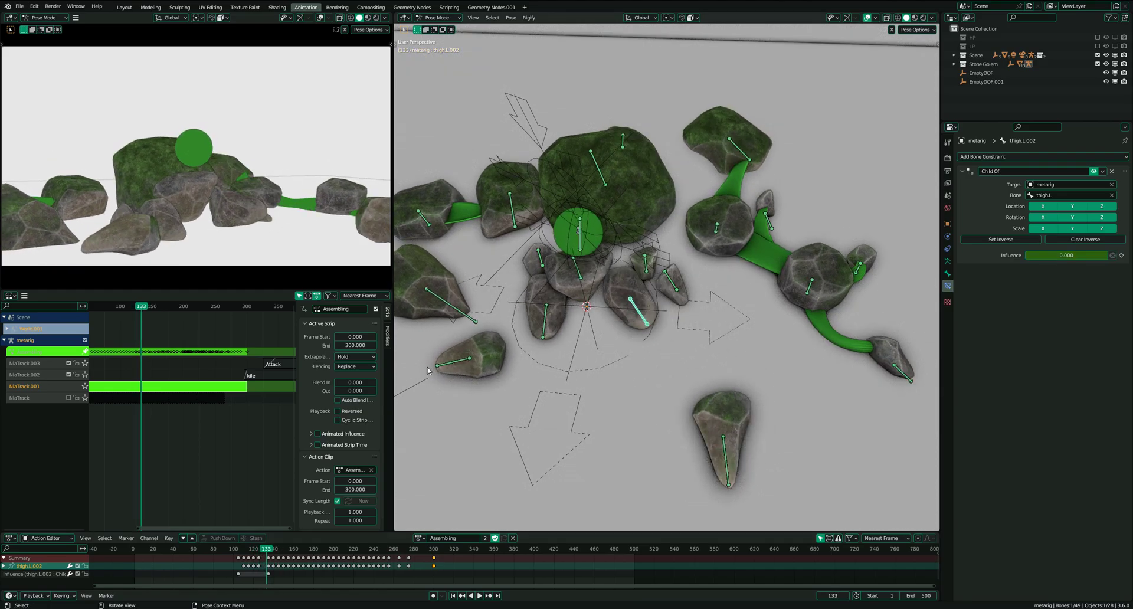
key("Right")
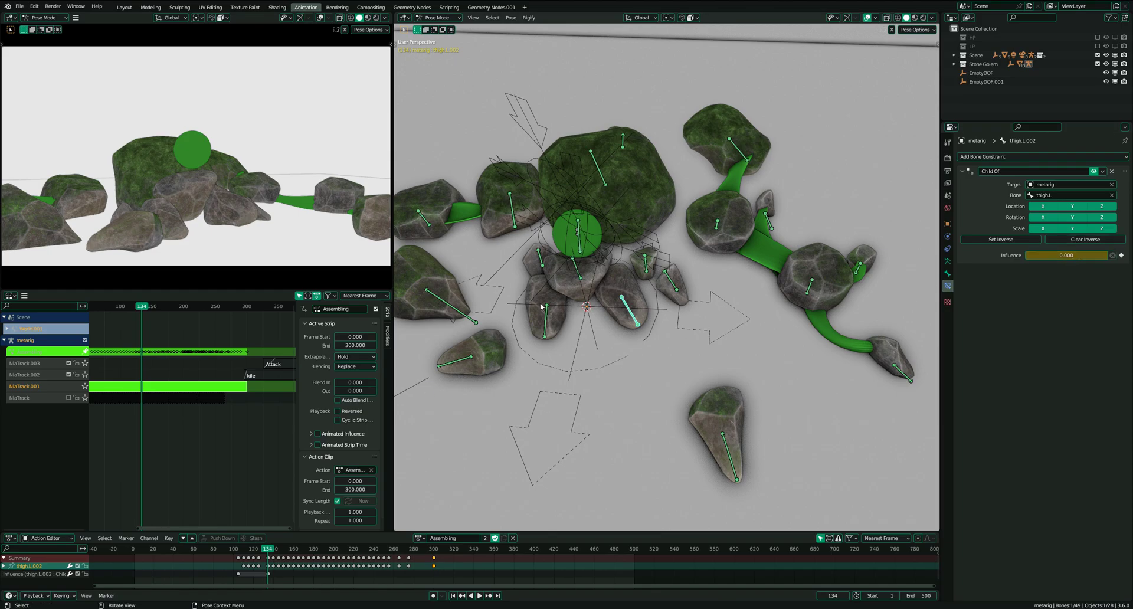
key("Right")
key("Right")
key("Right")
key("Right")
key("Right")
key("Right")
key("Right")
key("Right")
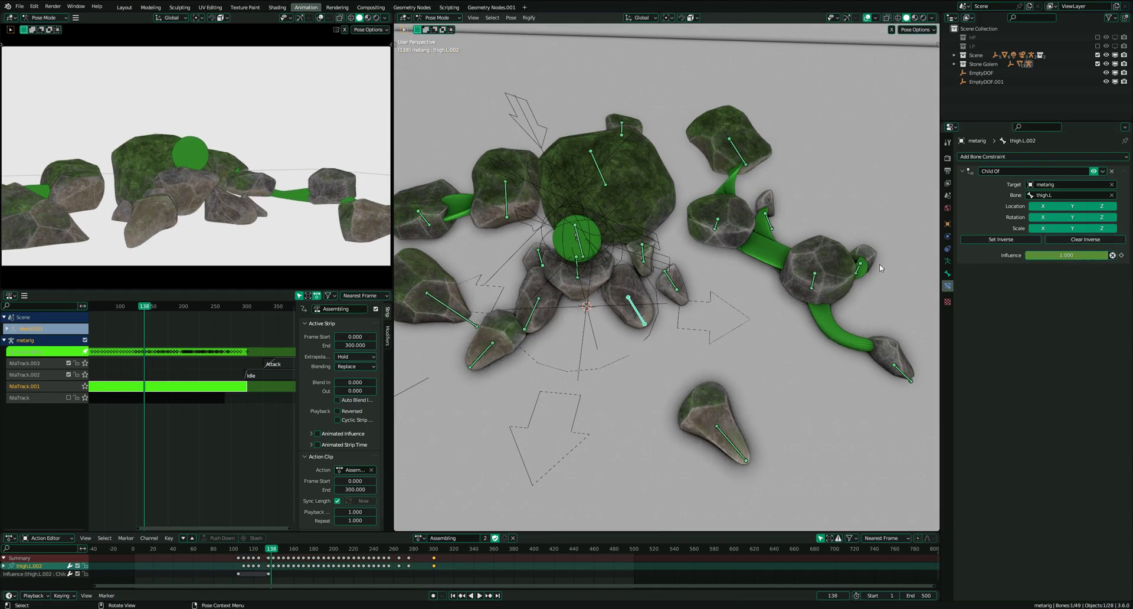
key("Right")
key("Right")
key("Right")
key("Right")
key("Right")
key("Right")
key("Right")
key("Right")
key("Right")
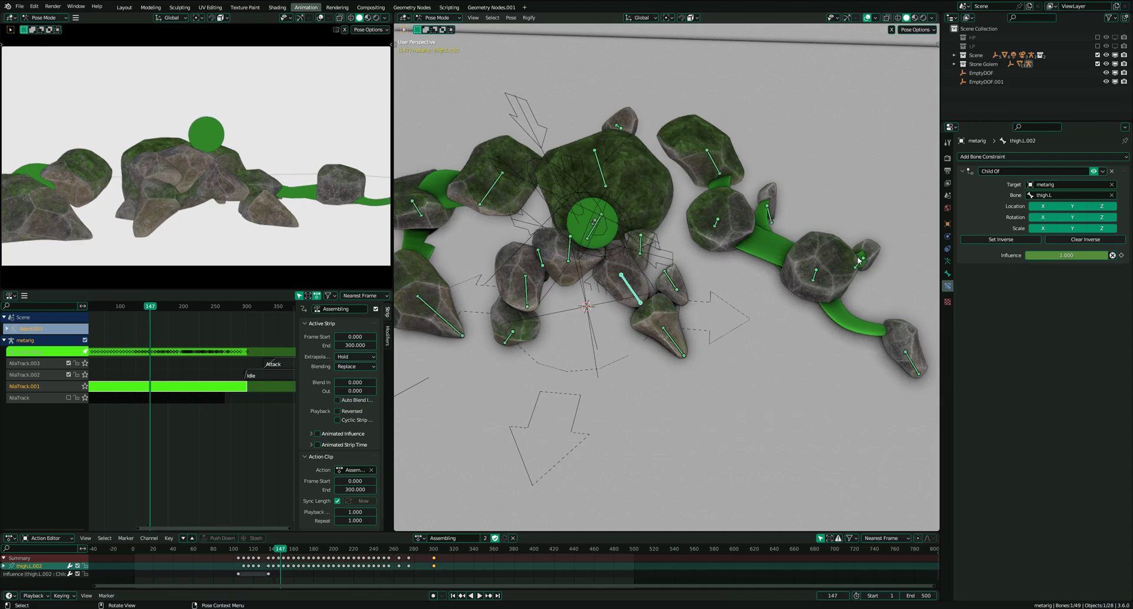
Step: Hide the rock bone layer and display the armature layers holding the main control bones
left_click(948, 260)
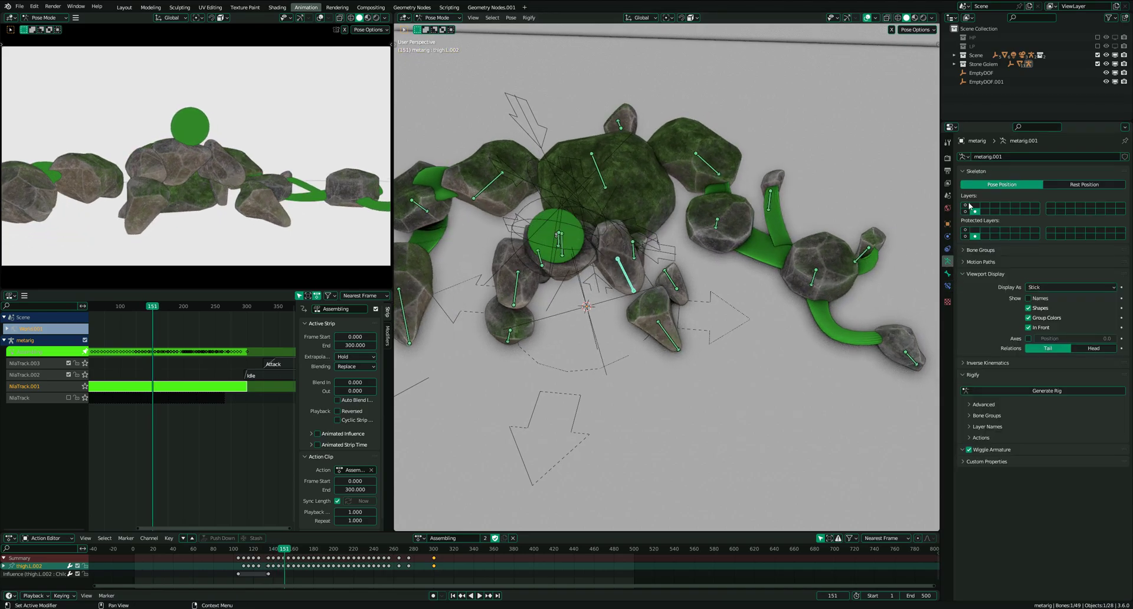
left_click(965, 206)
scroll(688, 262, "down", 3)
middle_click_drag(675, 317, 804, 256)
scroll(688, 263, "up", 1)
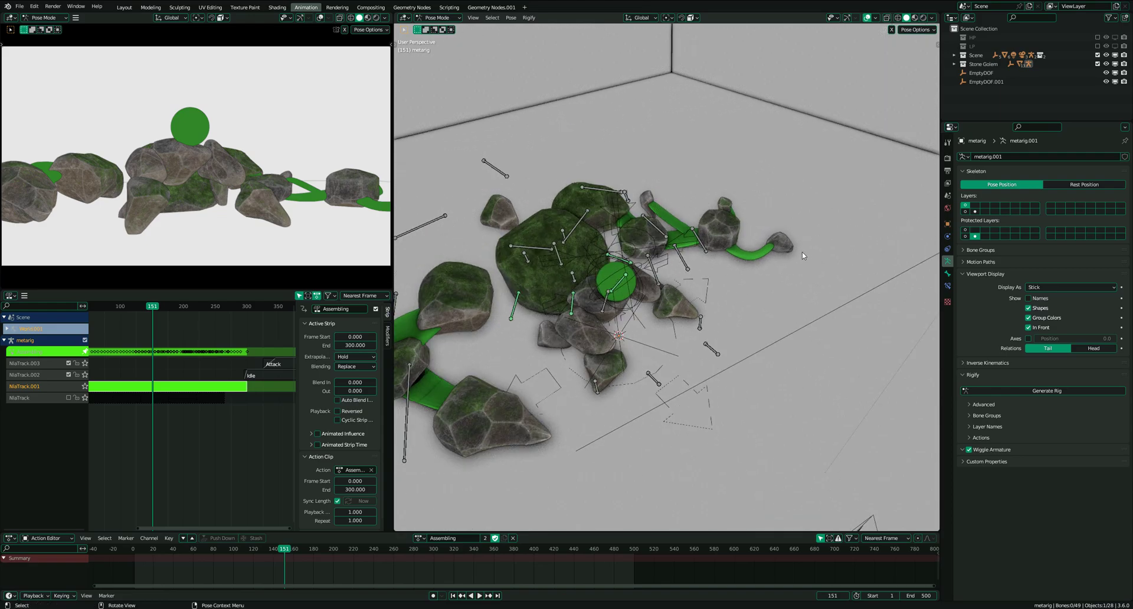
left_click(965, 212, "shift")
Step: Play the assembling animation with the main bones displayed, then scrub back to frame 123 and examine the skeleton
middle_click_drag(766, 310, 790, 328)
key("space")
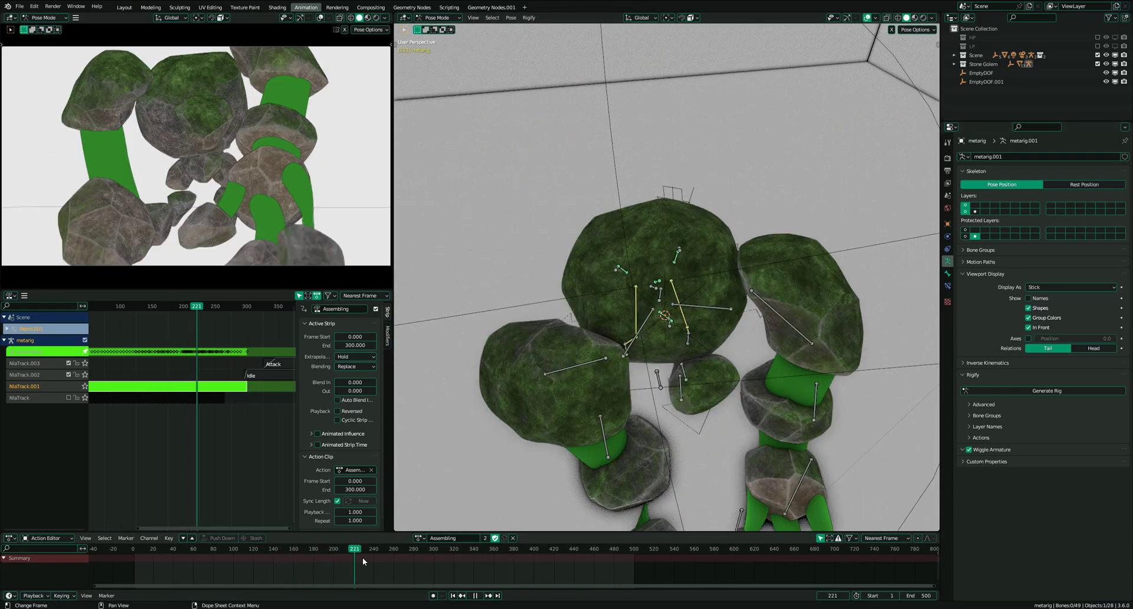
left_click_drag(308, 551, 260, 553)
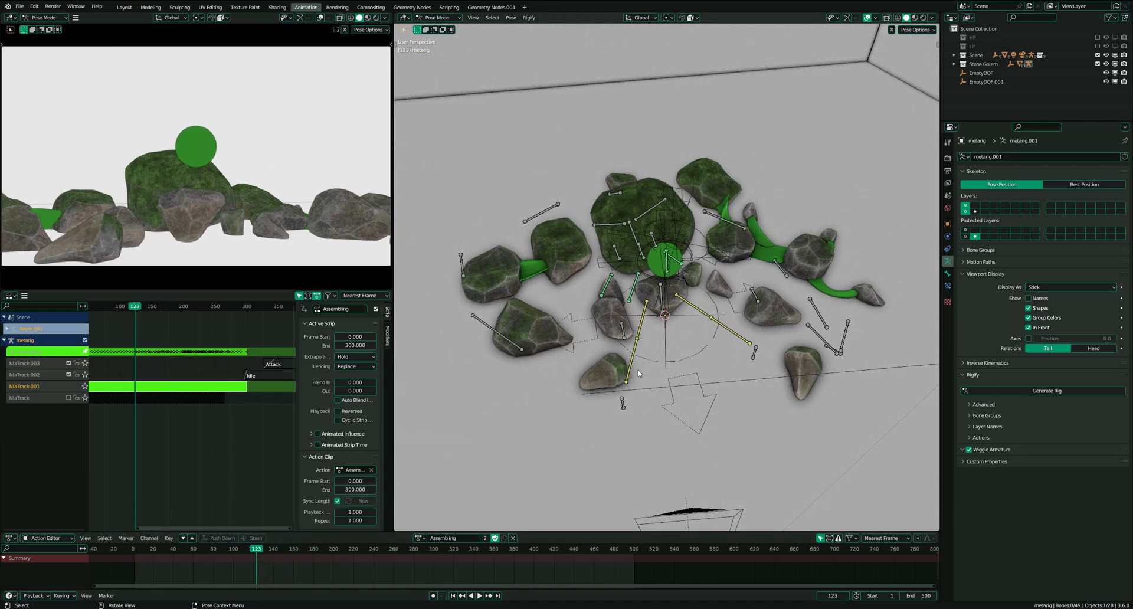
middle_click_drag(639, 373, 780, 242)
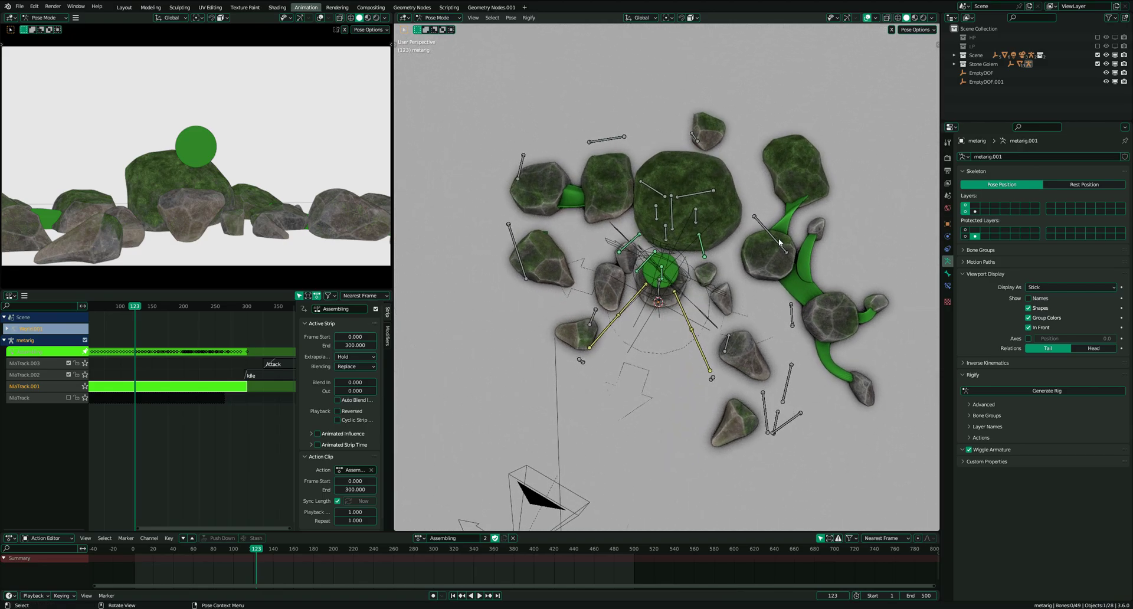
Step: Try moving the main control bone forearm.L at frame 123
left_click(771, 228)
key("g")
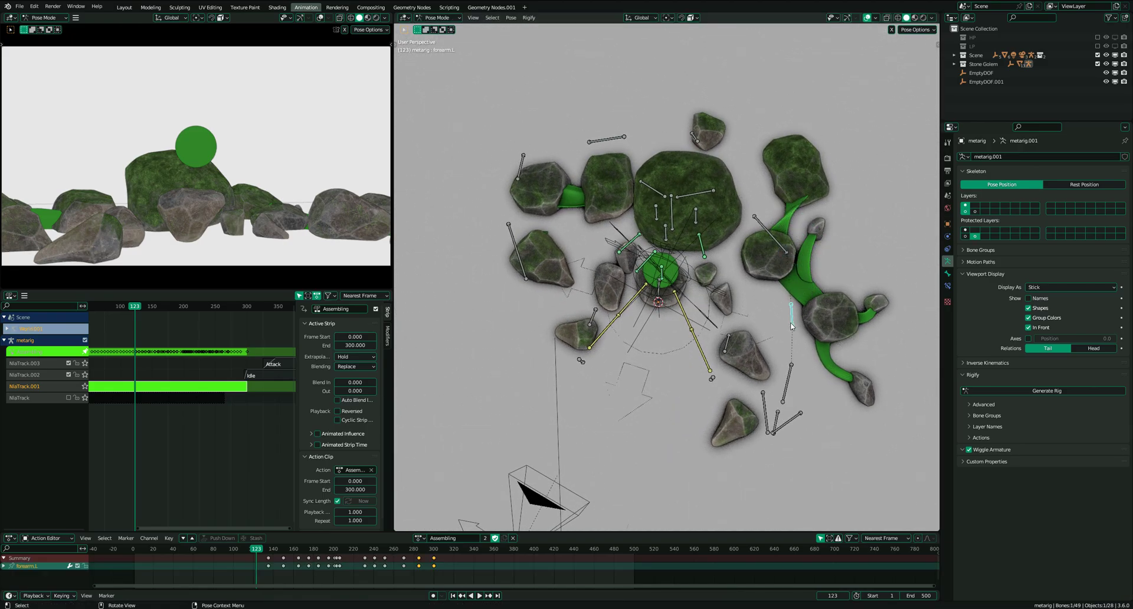
right_click(828, 378)
Step: Replay the assembly to watch the main bones follow the forming golem, then scrub back to frame 133
middle_click_drag(590, 225, 570, 439)
key("space")
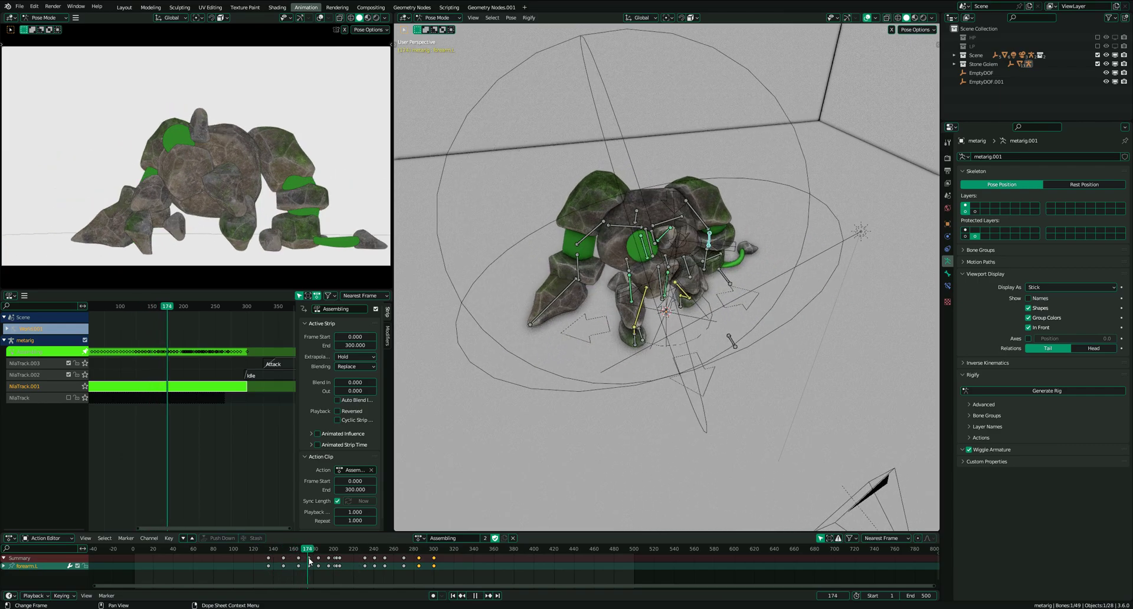
left_click_drag(329, 563, 266, 544)
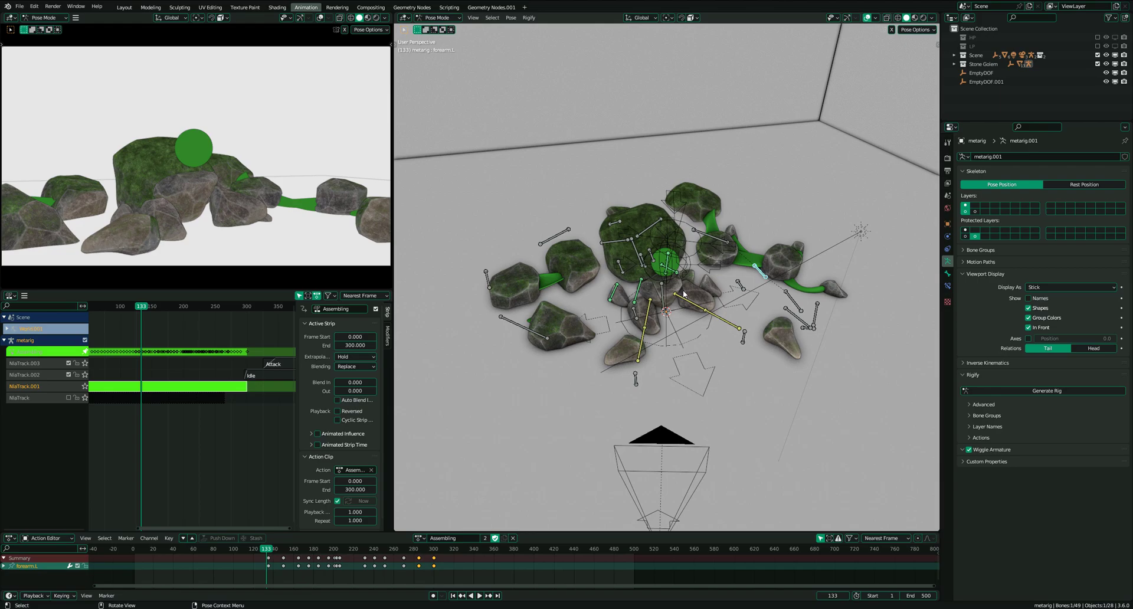
Step: Switch the armature back to the rock bone layer and select thigh.L.002 at frame 133
middle_click_drag(697, 330, 702, 322)
scroll(701, 321, "up", 3)
left_click(974, 212)
left_click(717, 322)
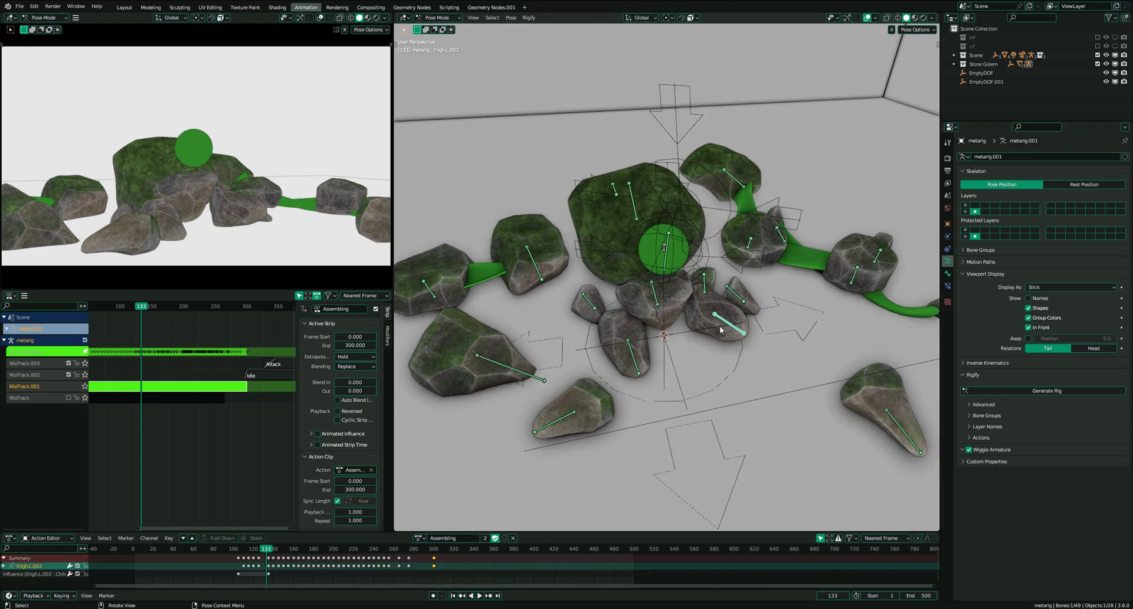
Step: Check the Copy Global Transform add-on in the preferences and display its Global Transform tools beside the 3D view
left_click(34, 7)
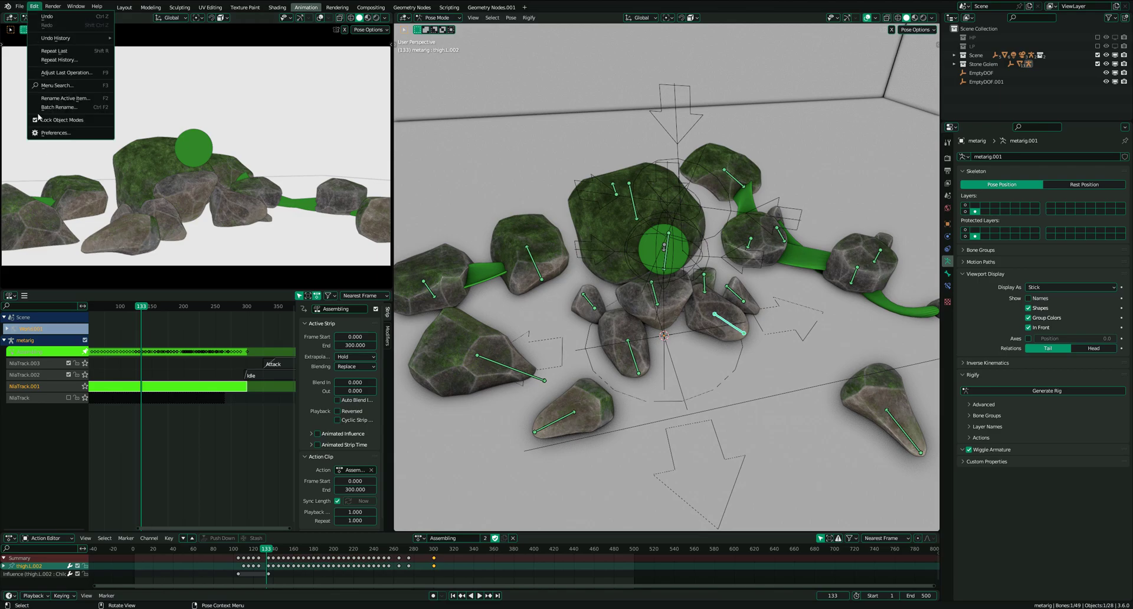
left_click(46, 134)
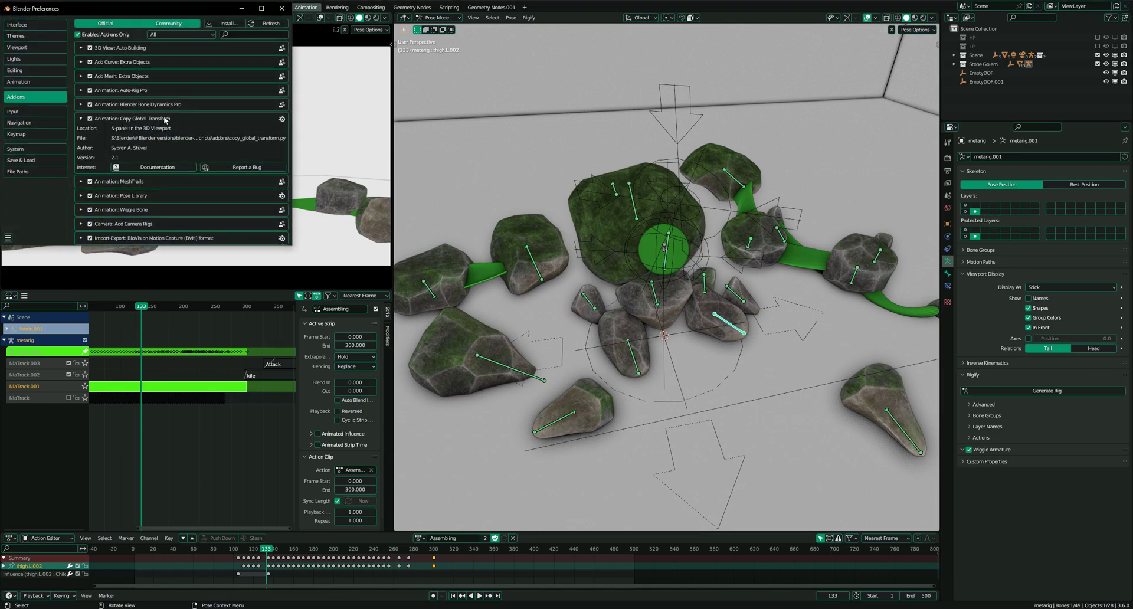
left_click(281, 8)
key("n")
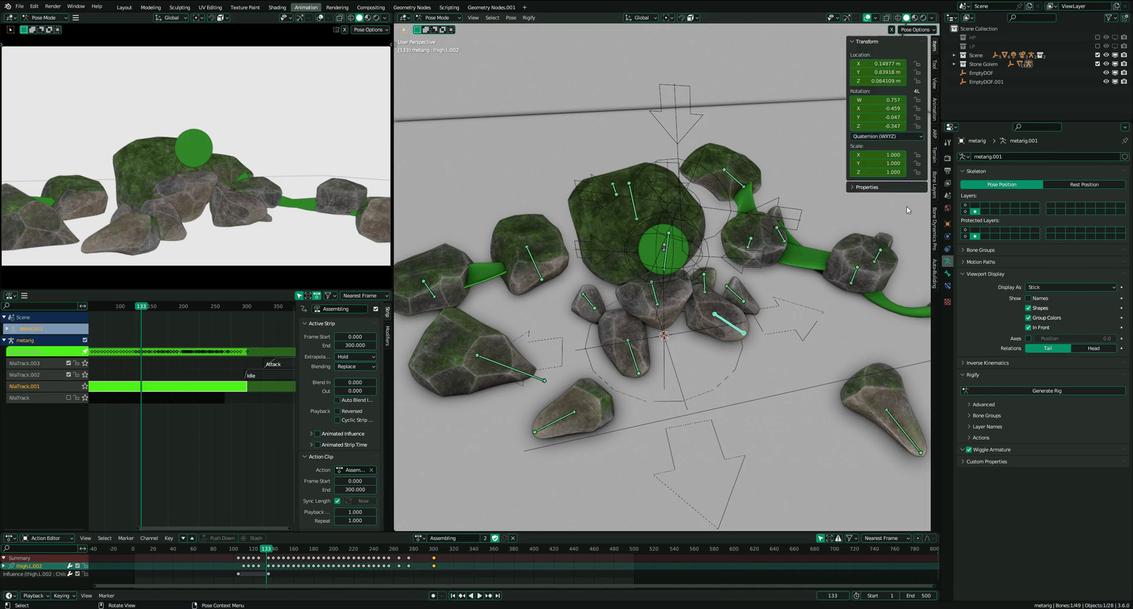
left_click(935, 110)
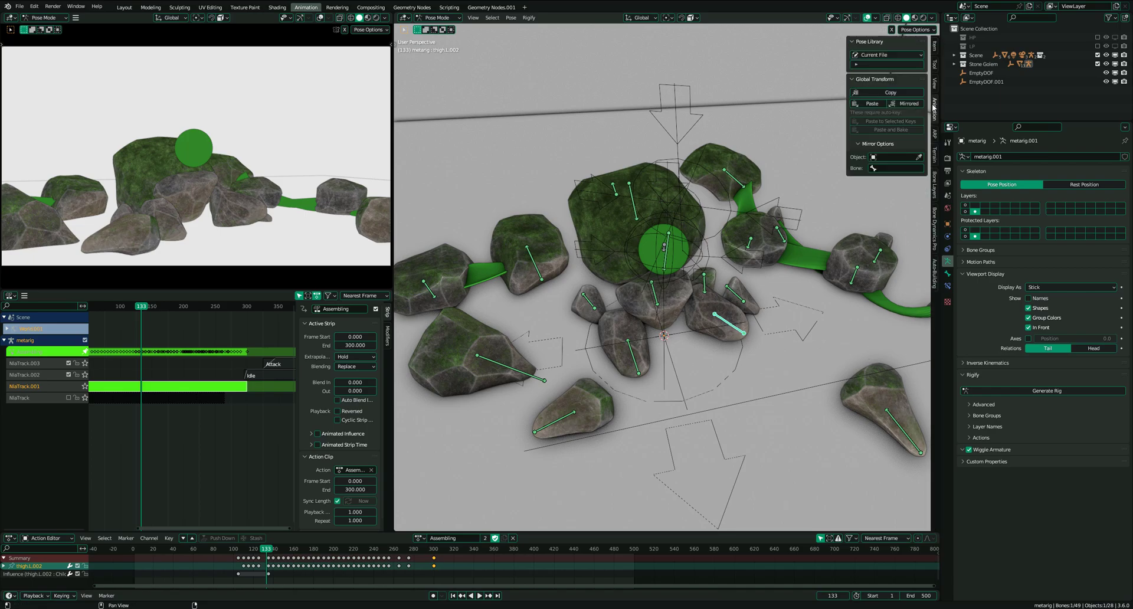
Step: Advance to frame 134 and display the Child Of constraint of thigh.L.002
middle_click_drag(619, 321, 586, 333)
scroll(586, 332, "up", 2)
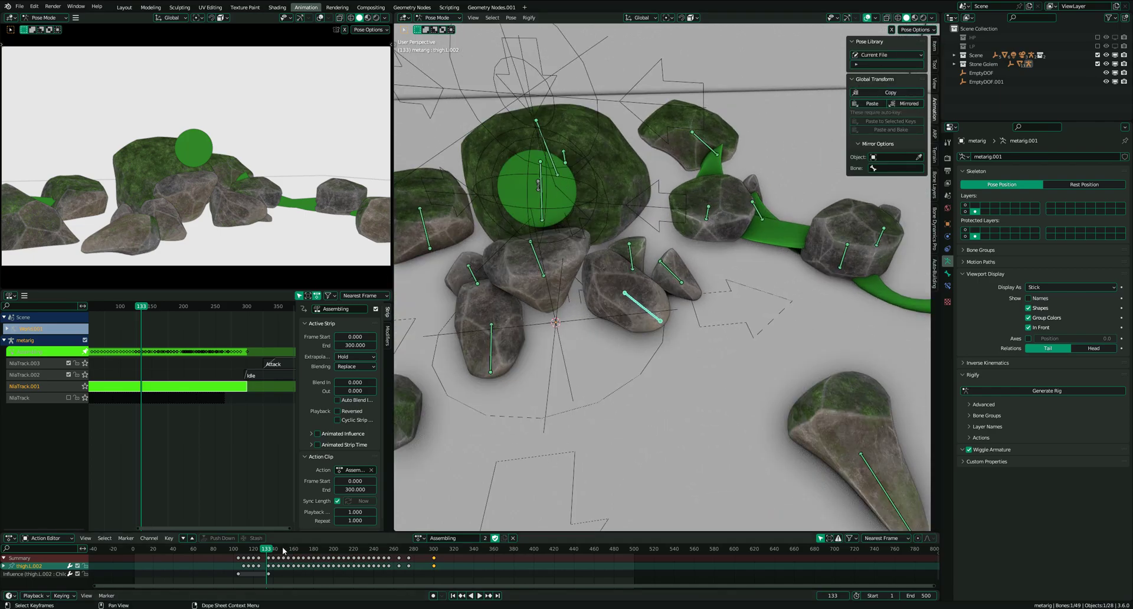
scroll(217, 582, "up", 10)
middle_click_drag(283, 548, 465, 559)
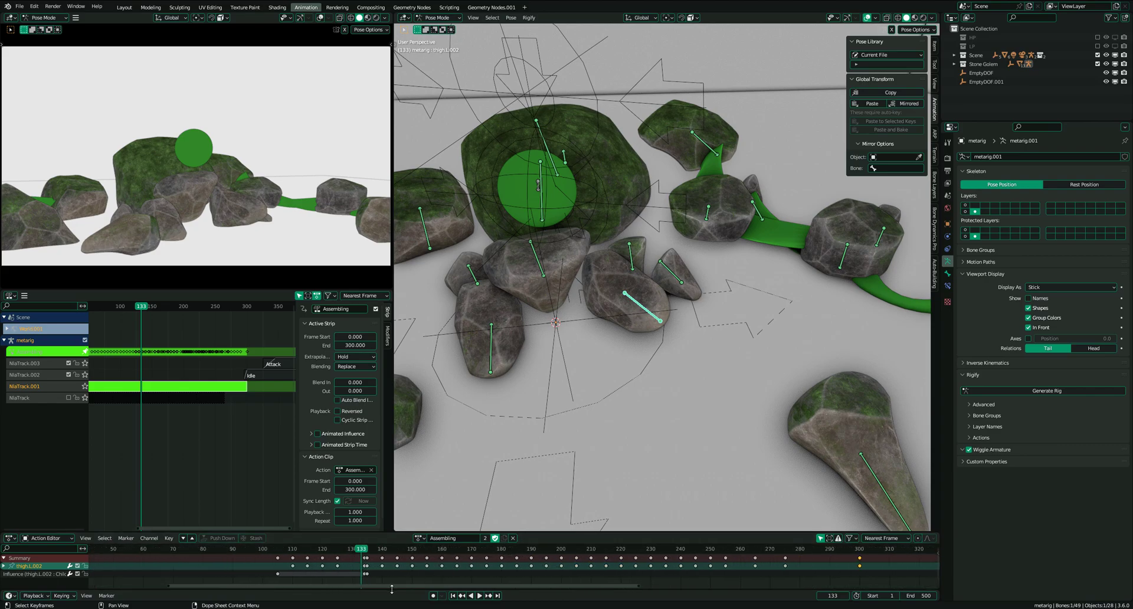
key("Right")
left_click(947, 285)
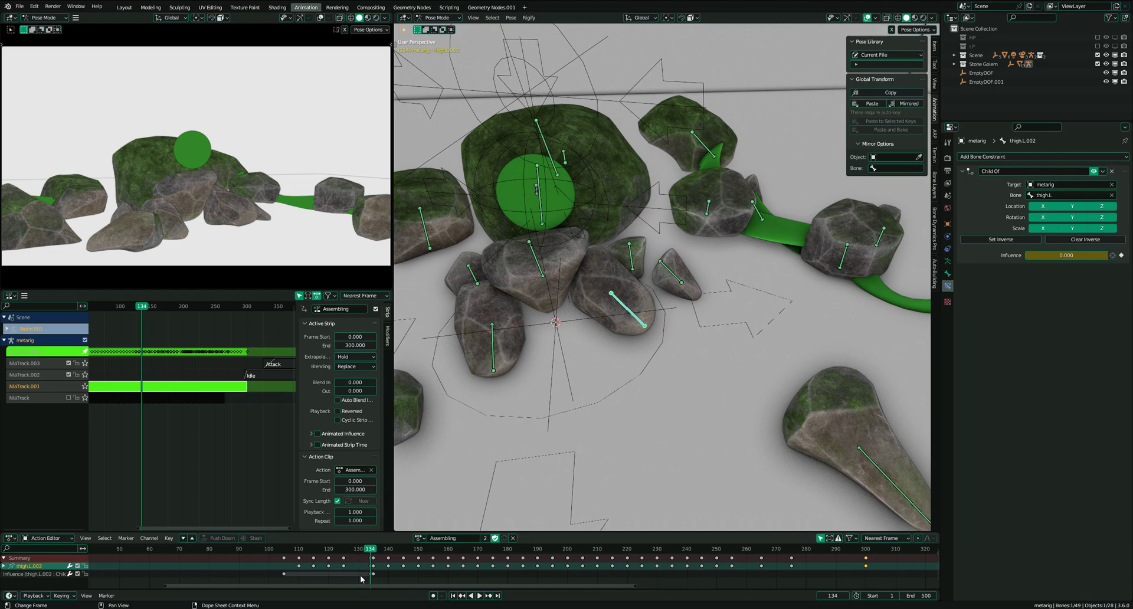
Step: Delete thigh.L.002's Child Of influence keyframes and its transform keyframes at frames 134 and 135
left_click_drag(359, 581, 380, 572)
key("x")
left_click(395, 581)
scroll(379, 581, "up", 3)
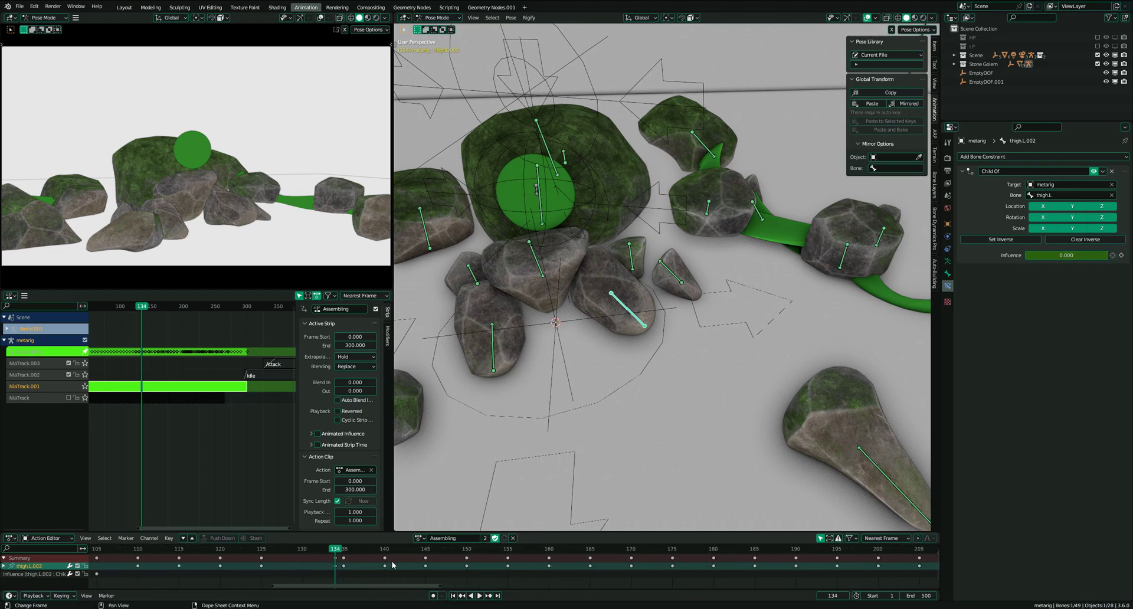
key("x")
left_click(355, 566)
Step: Play and scrub the animation to check the thigh rock's motion without those keyframes, ending at frame 135
middle_click_drag(572, 347, 617, 339)
key("space")
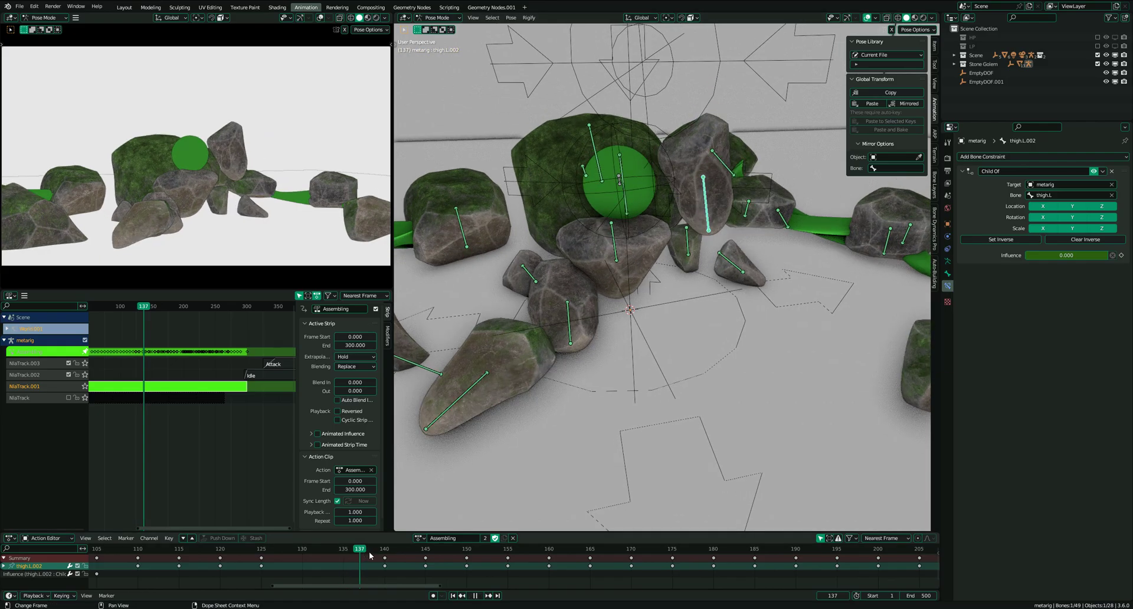
left_click_drag(630, 546, 430, 544)
key("space")
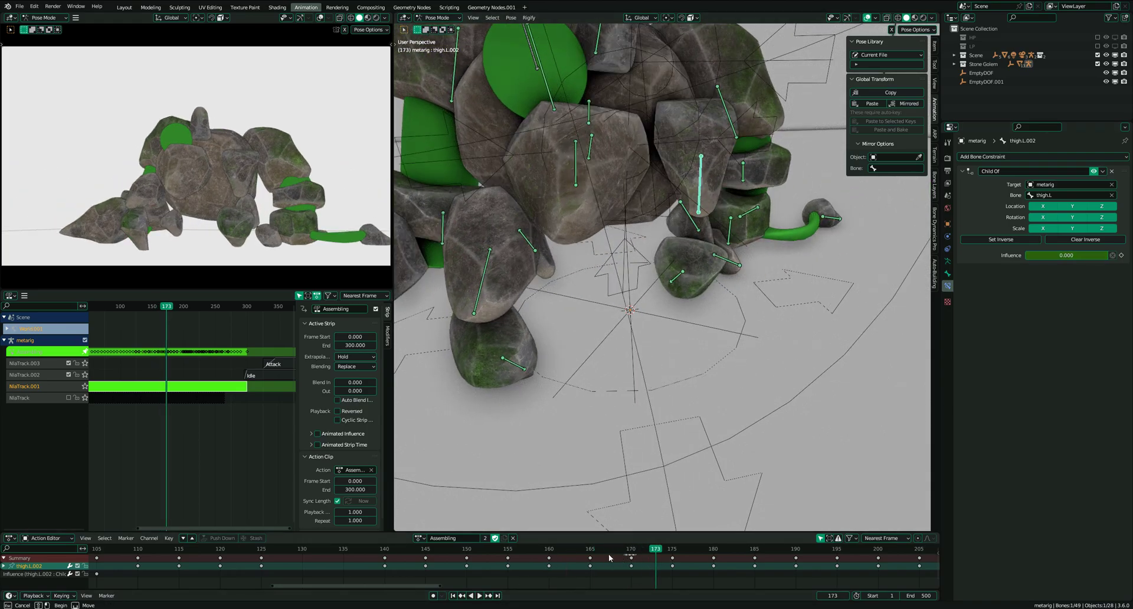
left_click_drag(330, 551, 341, 556)
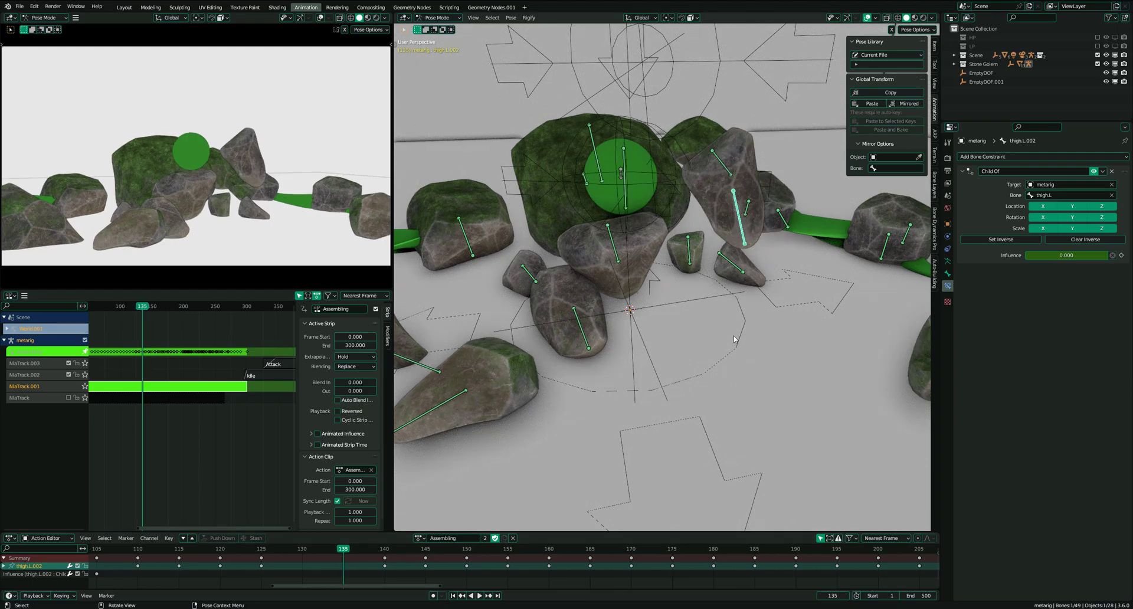
Step: Key thigh.L.002's Child Of influence at 1.000 on frame 135 and at 0.000 on frame 134
middle_click_drag(735, 339, 846, 261)
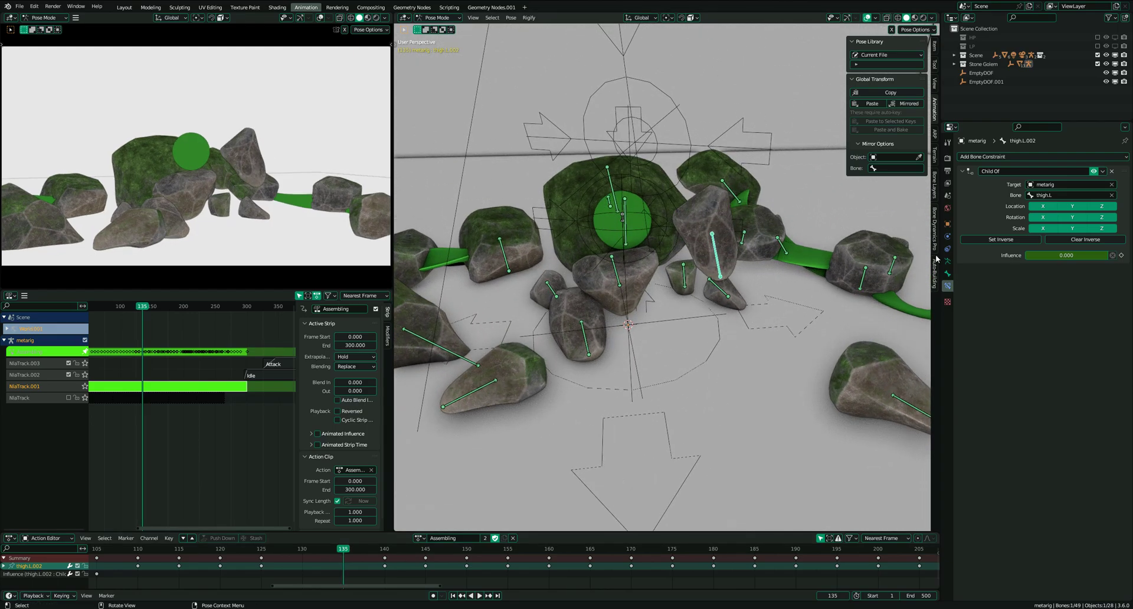
left_click_drag(1042, 259, 1108, 256)
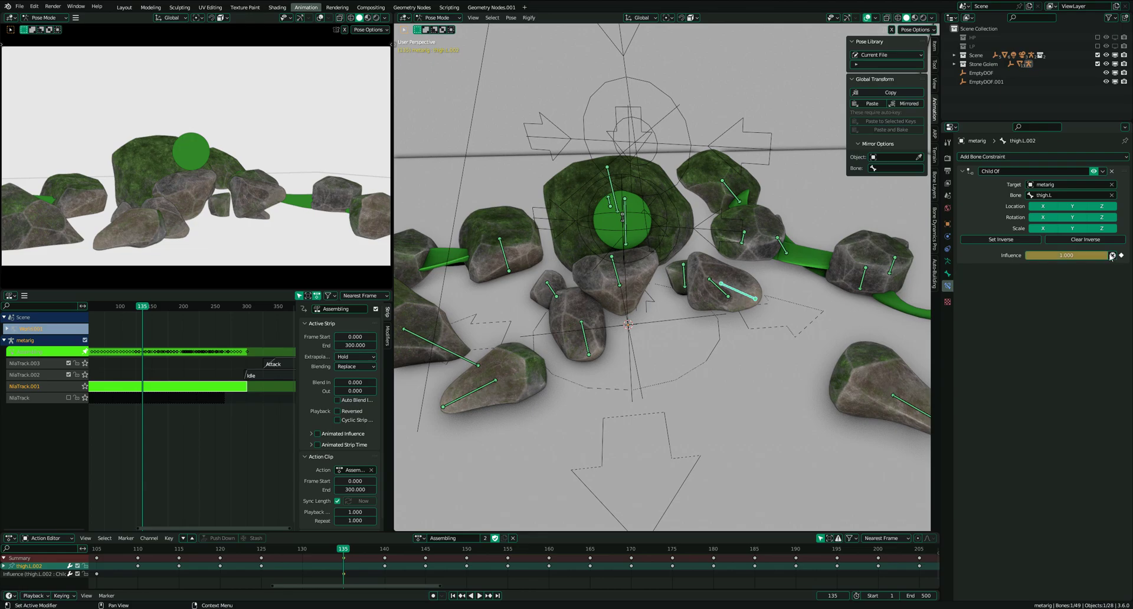
key("Left")
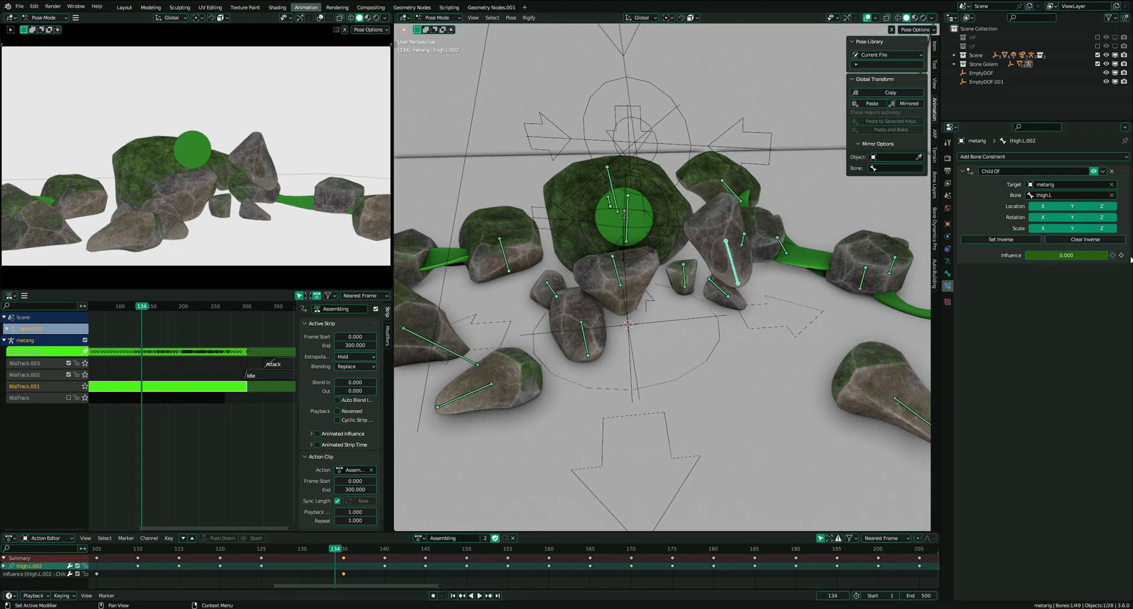
key("Right")
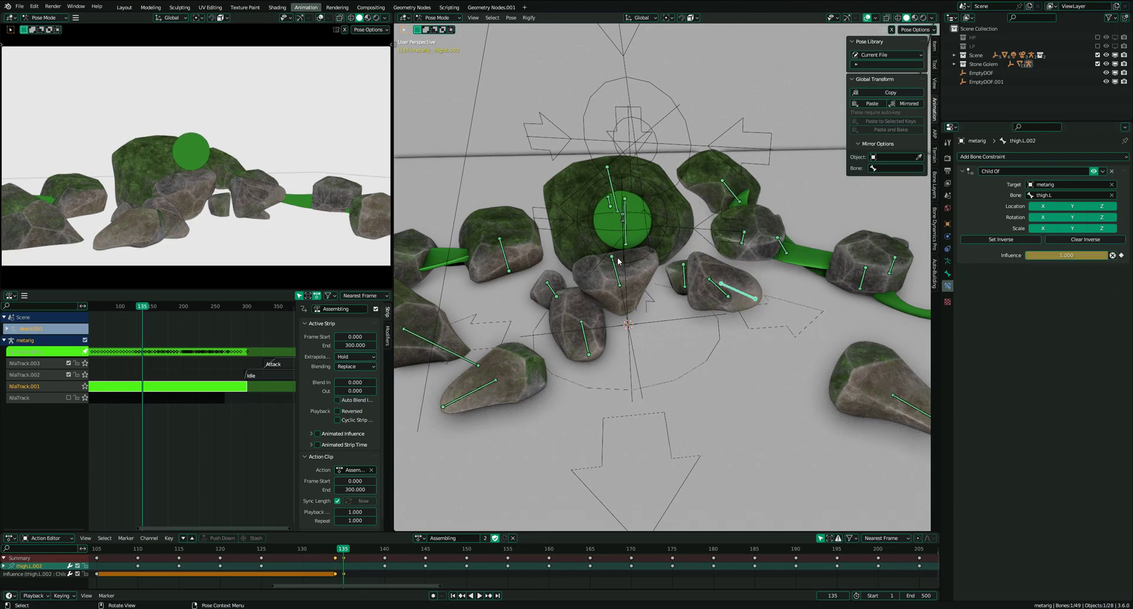
middle_click_drag(655, 255, 706, 298)
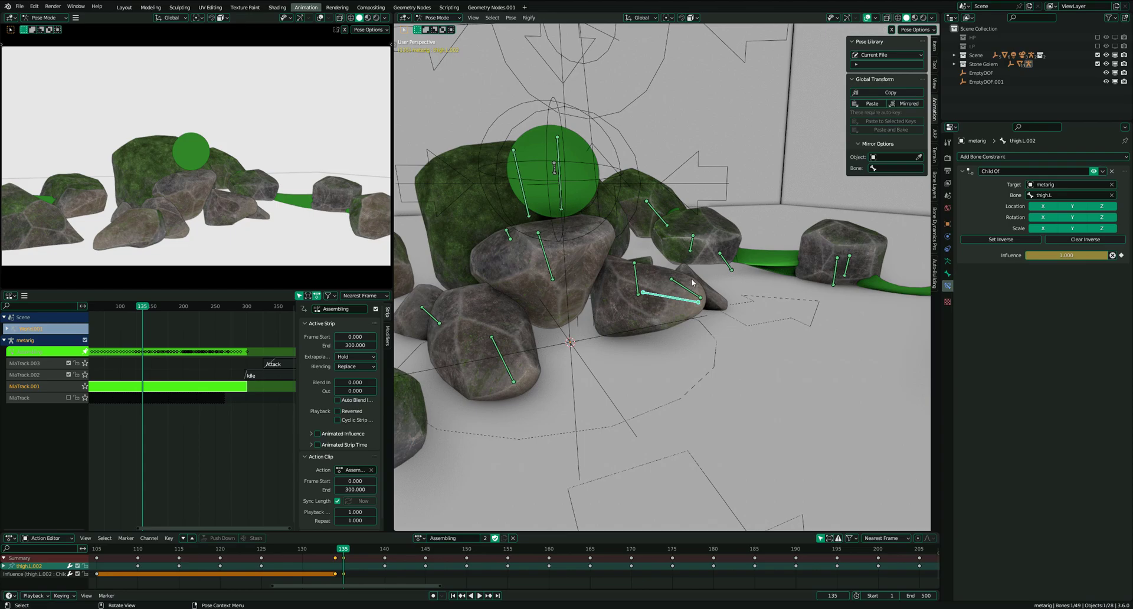
Step: Key thigh.L.002's location and rotation at frame 135 and play the animation briefly, returning to frame 135
key("k")
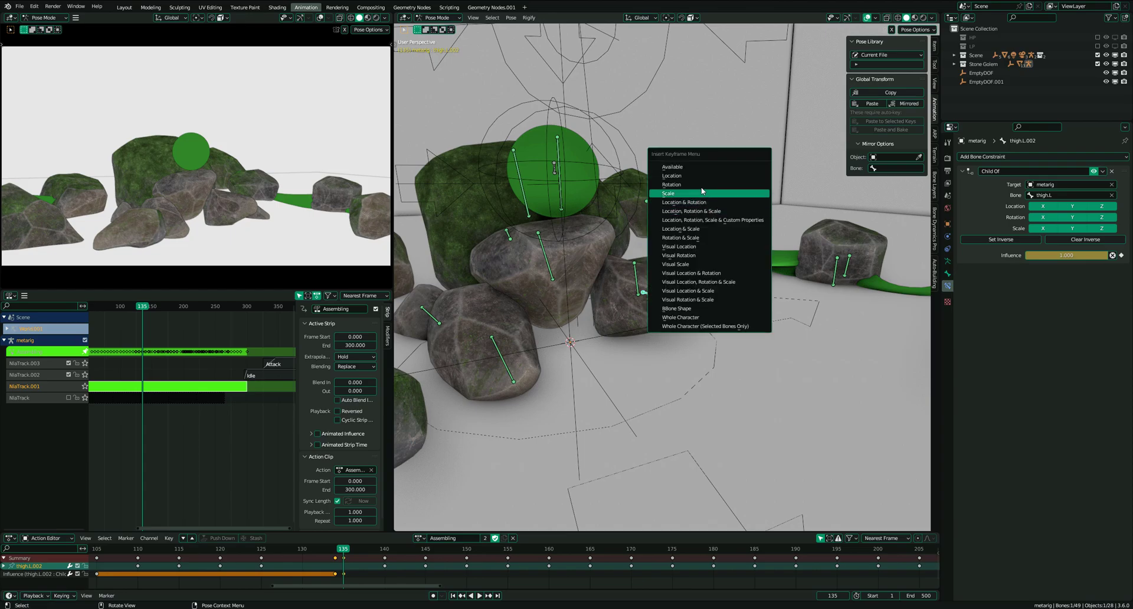
left_click(707, 203)
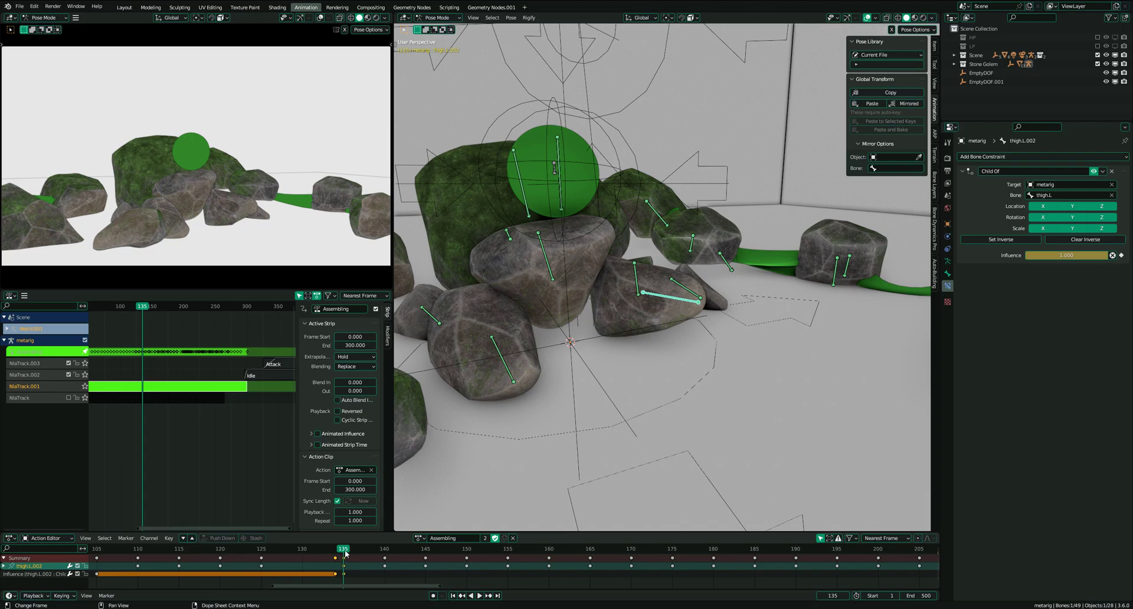
key("space")
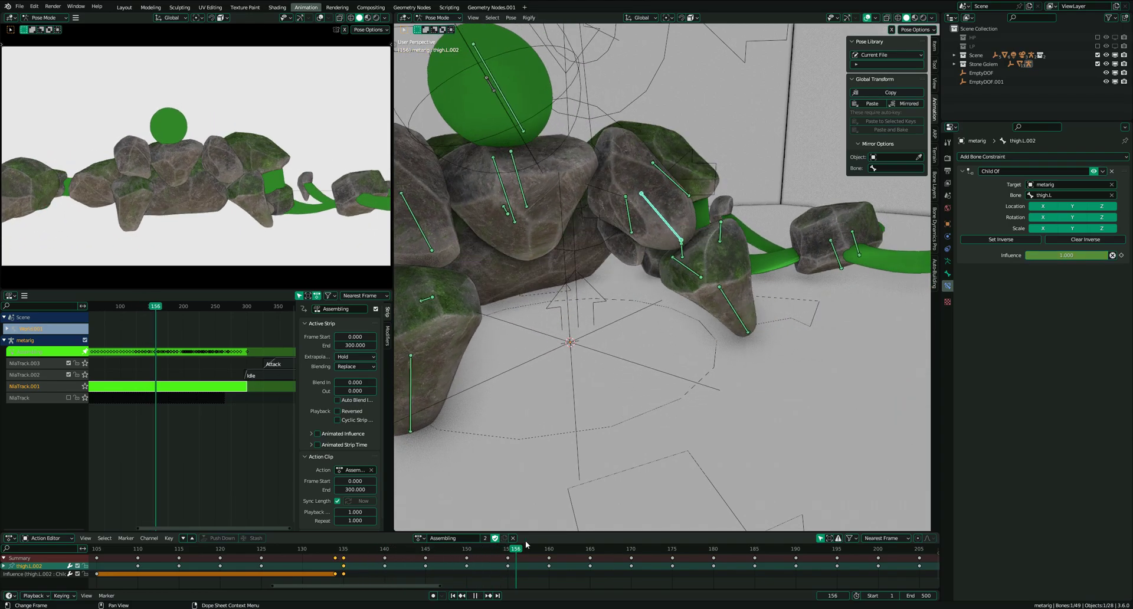
left_click(342, 552)
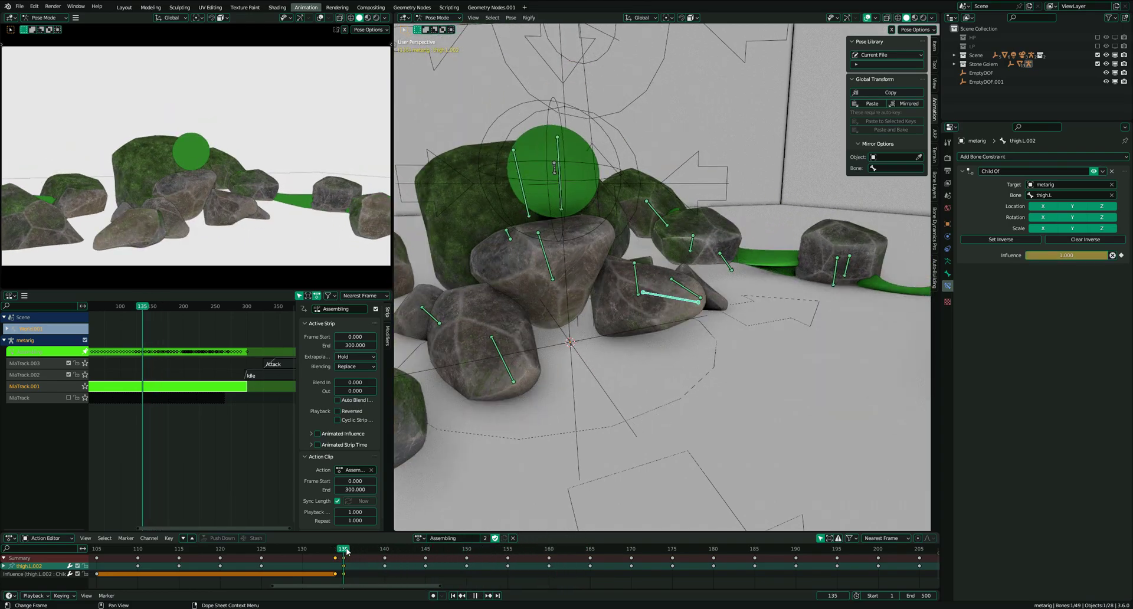
Step: Compare the thigh rock's pose on frames 134 and 135 around its attachment to the rig, ending at frame 134
key("alt+r")
middle_click_drag(754, 306, 697, 331)
scroll(697, 332, "up", 1)
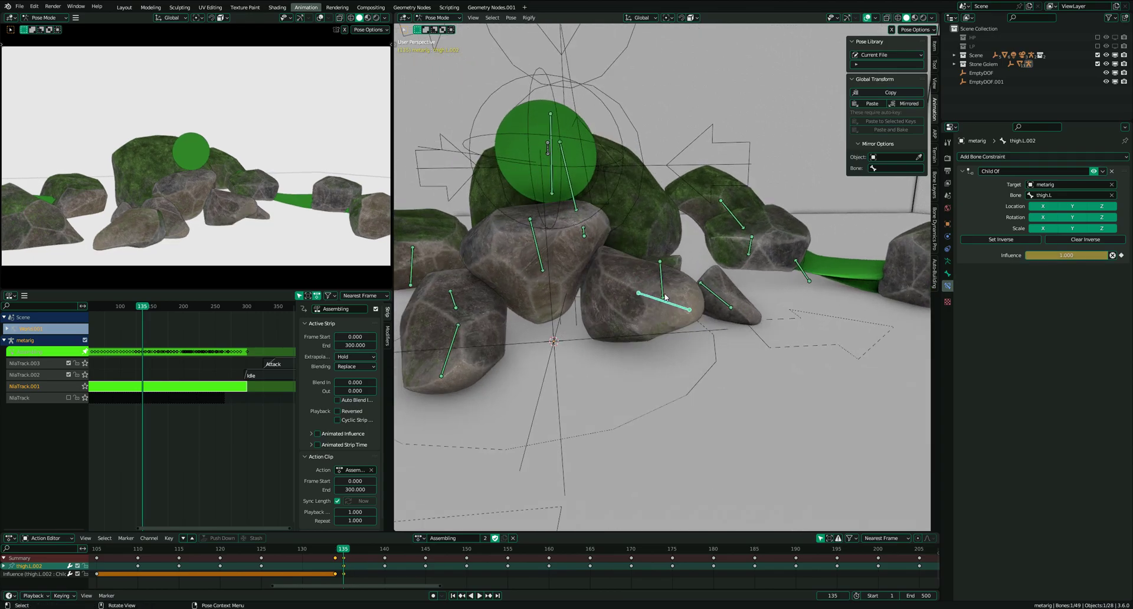
middle_click_drag(655, 293, 584, 295)
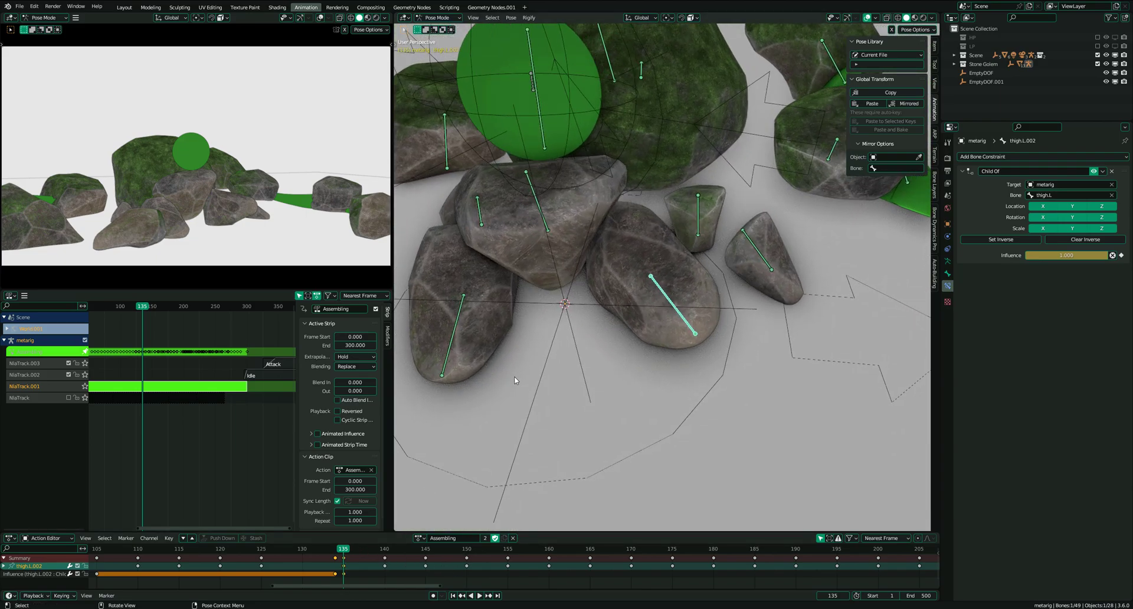
key("Left")
scroll(628, 346, "down", 2)
middle_click_drag(627, 347, 656, 295)
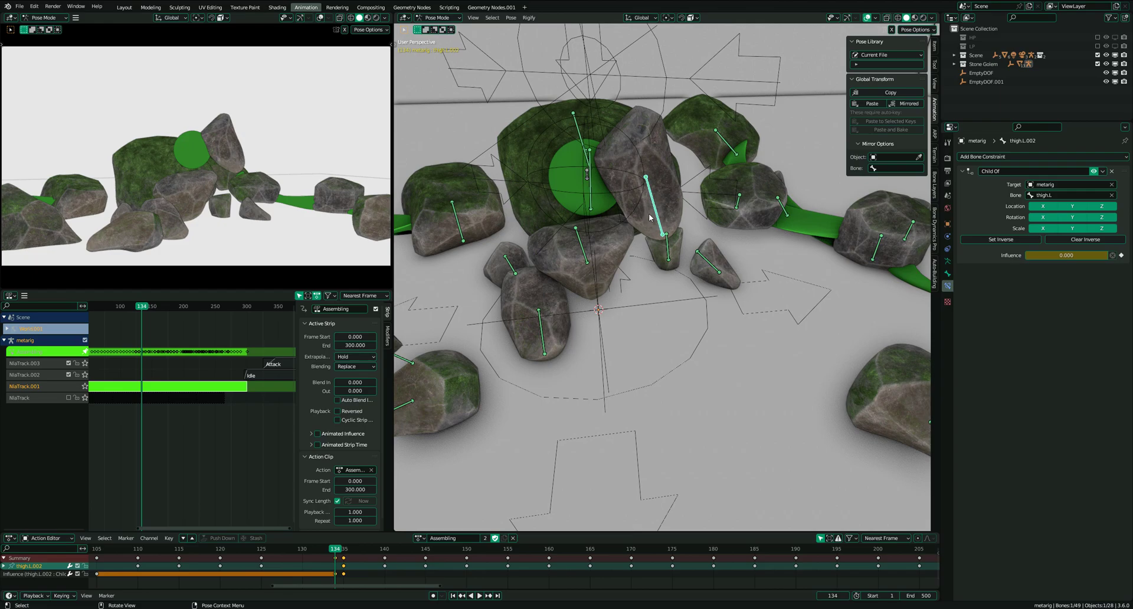
key("Right")
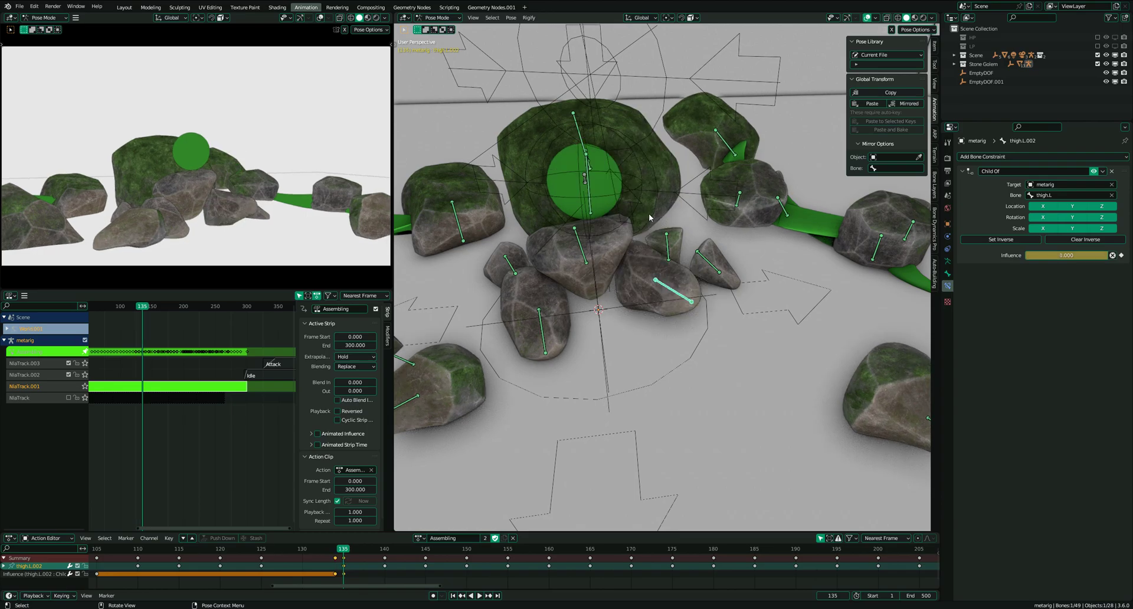
key("Left")
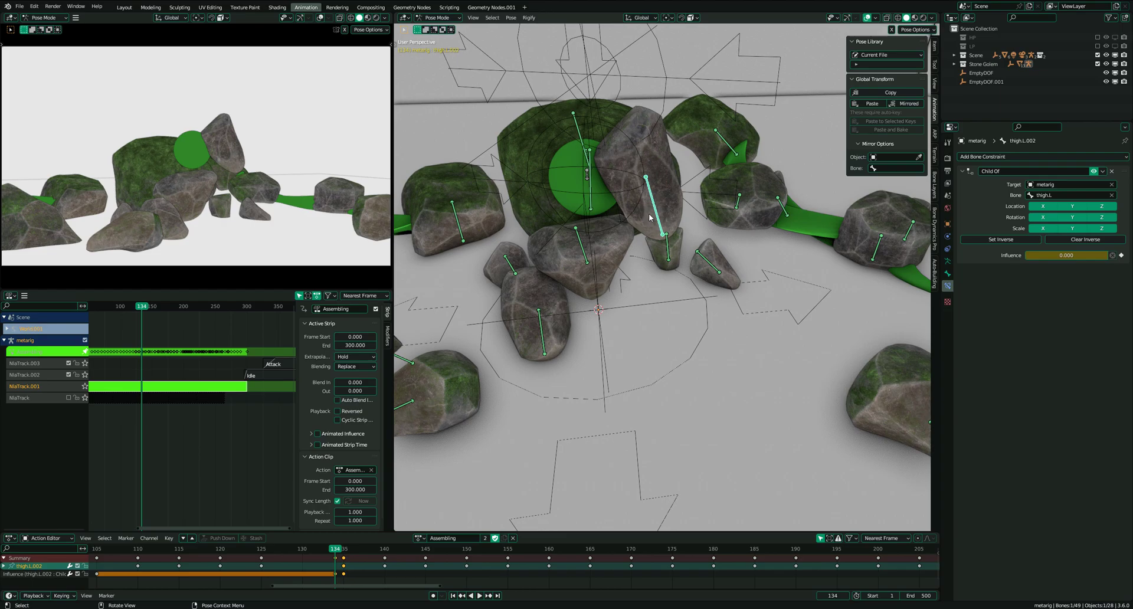
Step: Paste thigh.L.002's global transform from frame 135 at frame 134 and key its location and rotation there
left_click(887, 41)
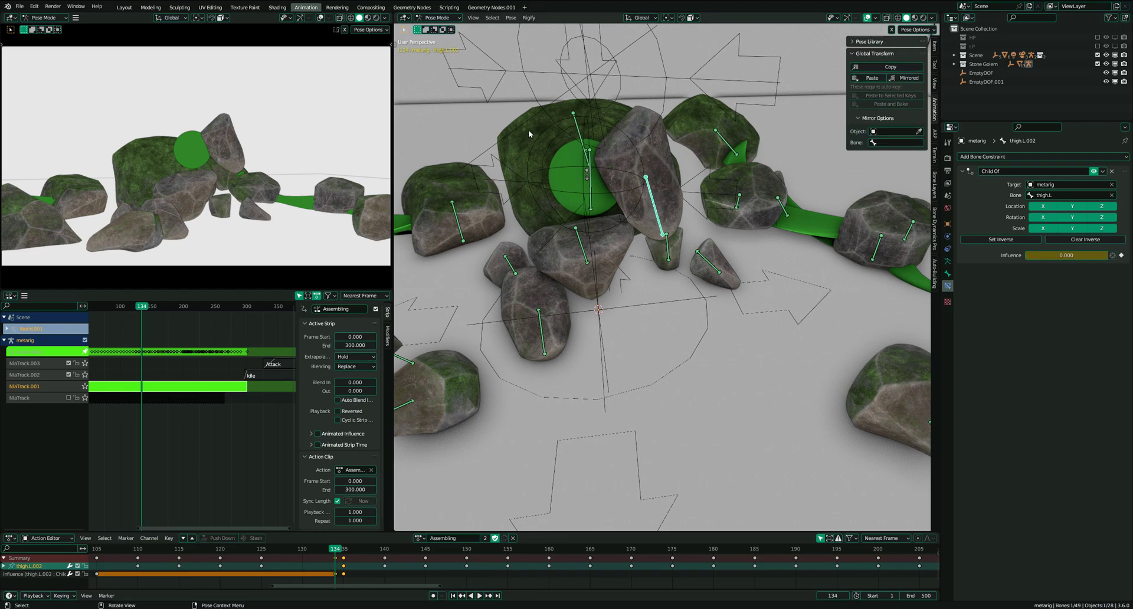
key("Right")
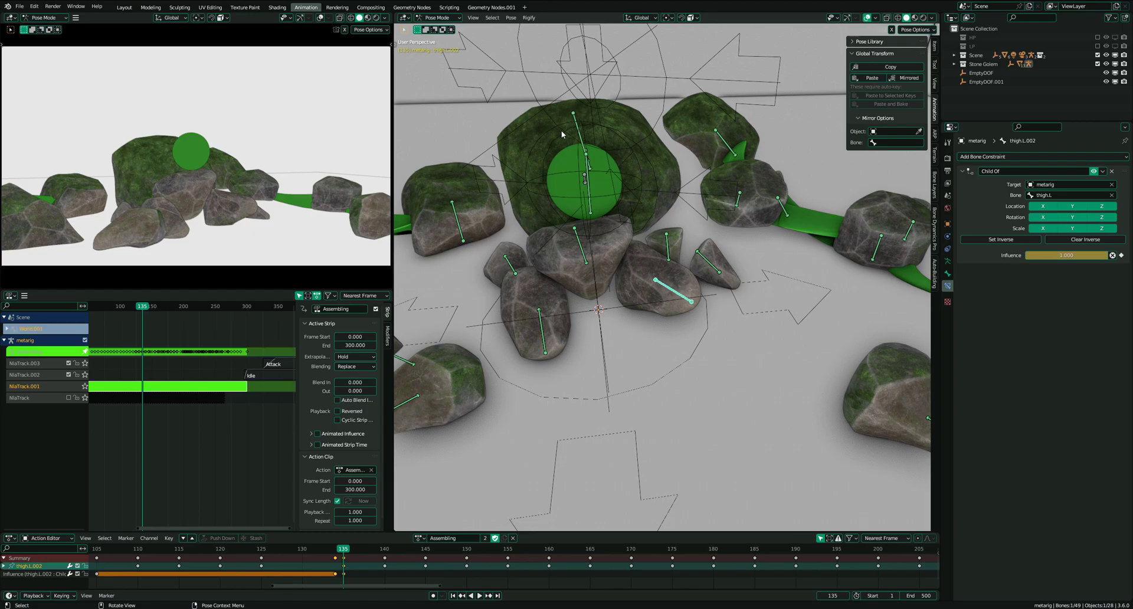
key("Left")
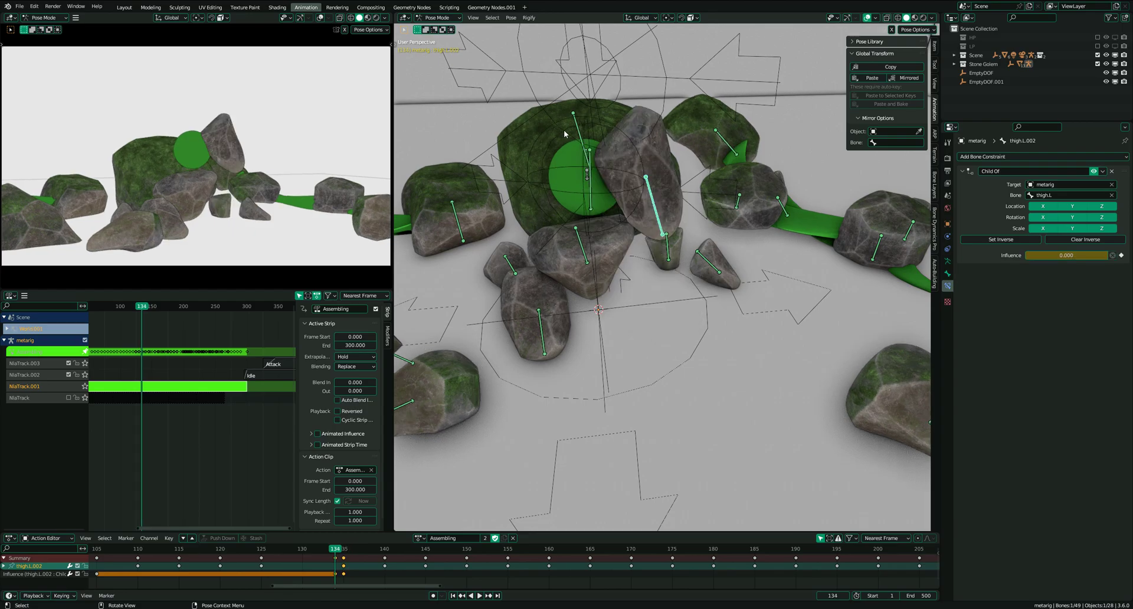
left_click(863, 80)
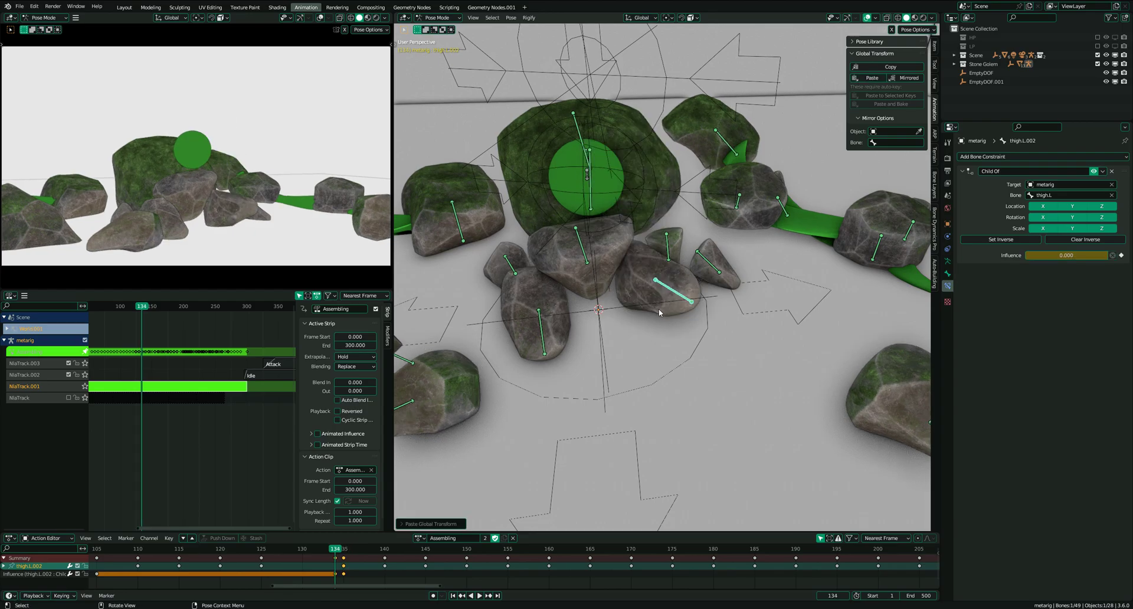
key("i")
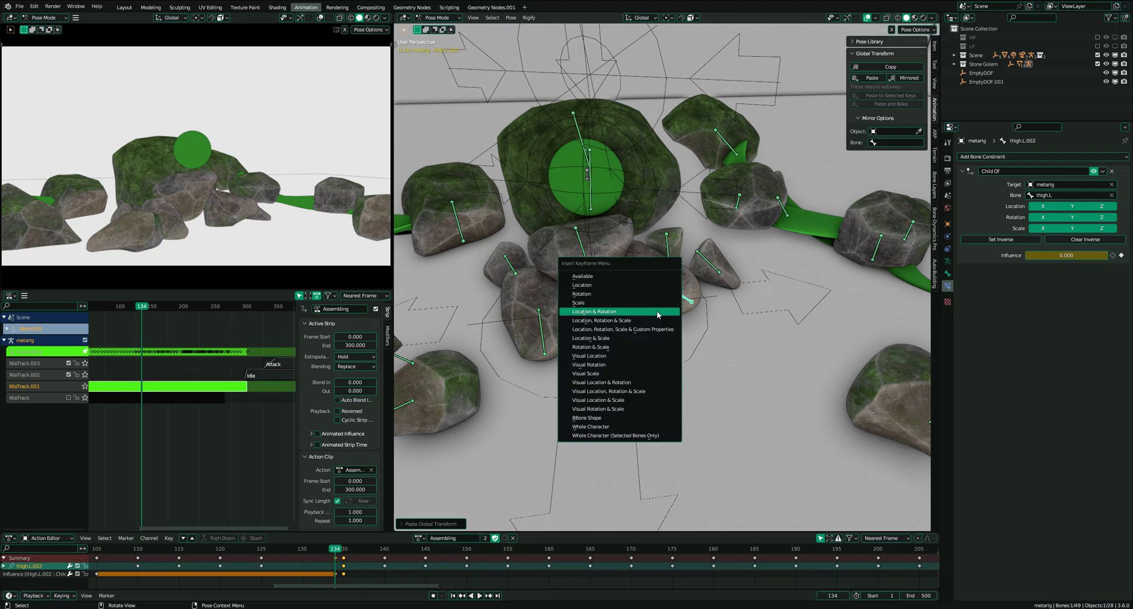
left_click(657, 315)
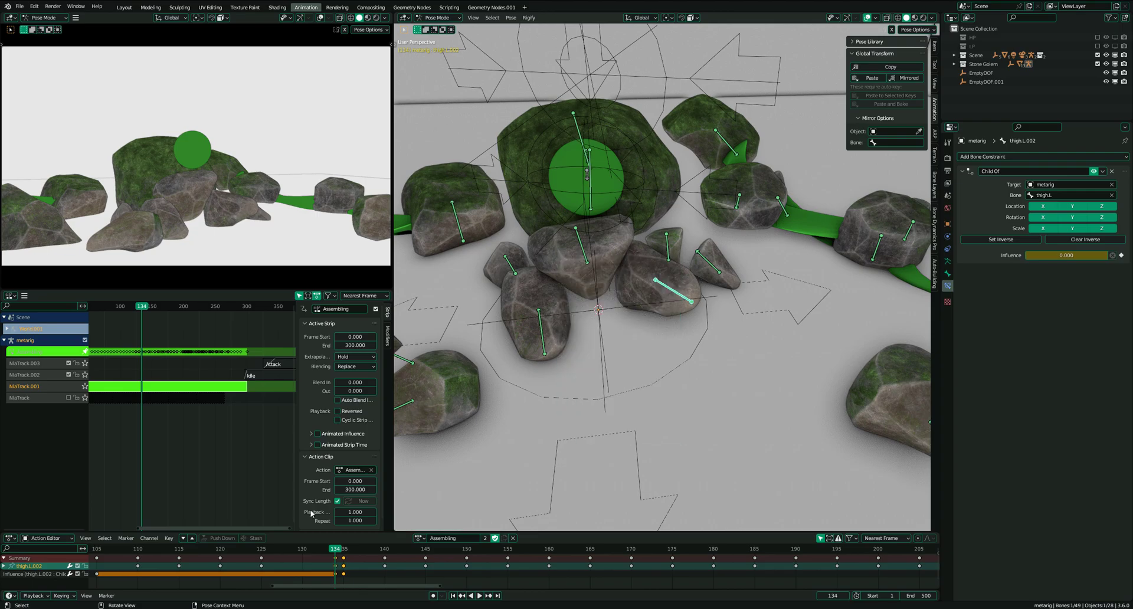
Step: Try nudging thigh.L.002 slightly across the ground plane at frame 134 with global Z locked
mouse_move(330, 553)
left_mouse_down()
mouse_move(382, 552)
mouse_move(393, 536)
mouse_move(266, 537)
mouse_move(334, 557)
left_mouse_up()
key("space")
middle_click_drag(594, 342, 653, 324)
key("g")
key("shift+z")
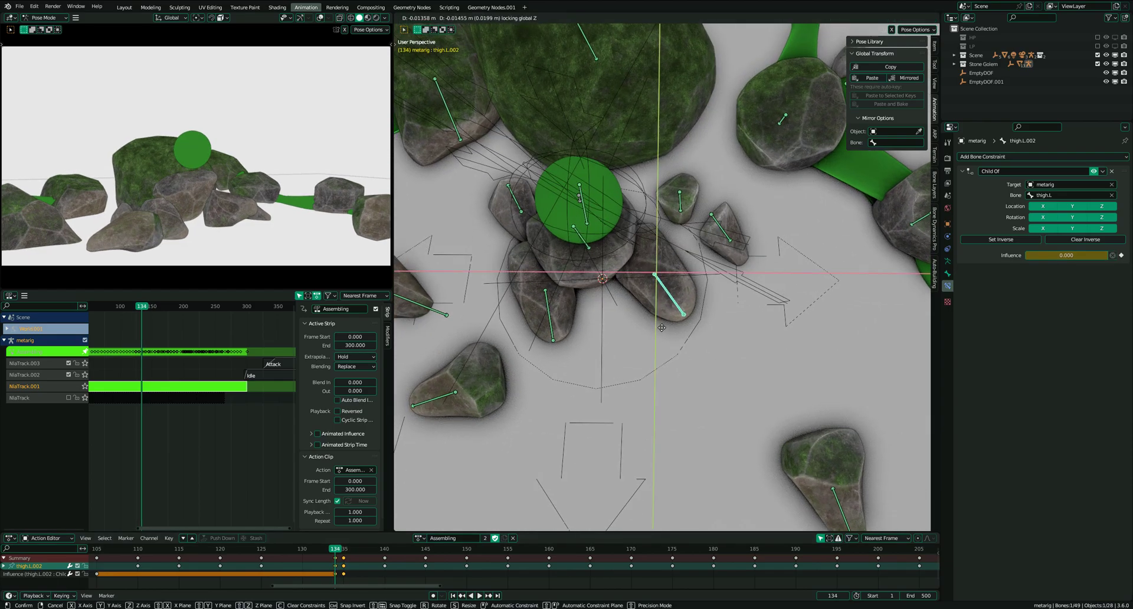
left_click(660, 374)
Step: Play the animation past frame 135 to check how the thigh rock follows the rig
middle_click_drag(660, 374, 550, 426)
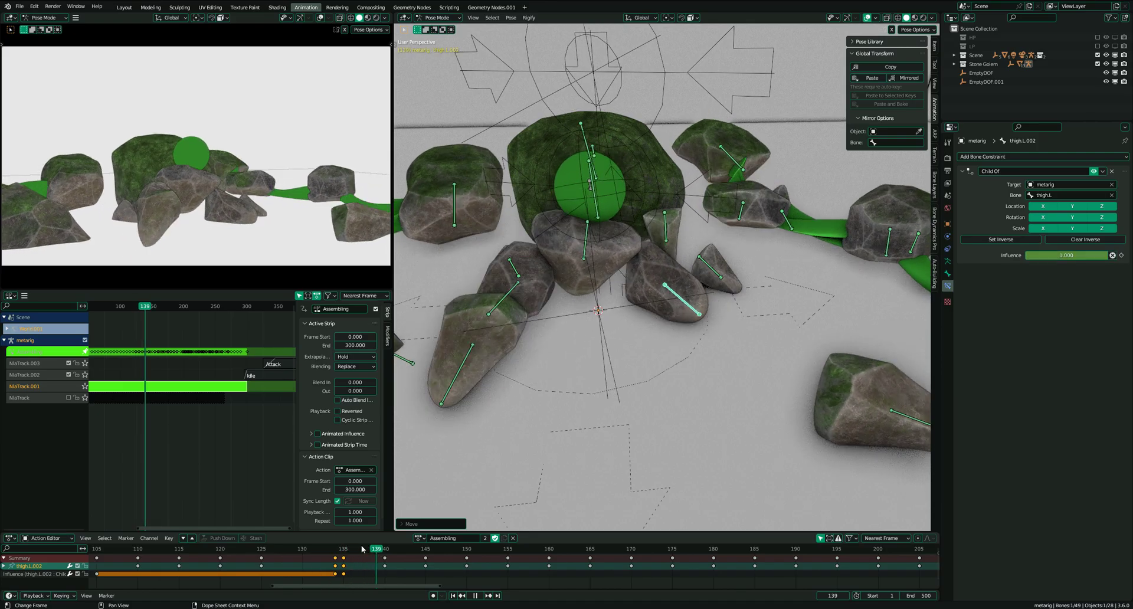
key("Escape")
key("space")
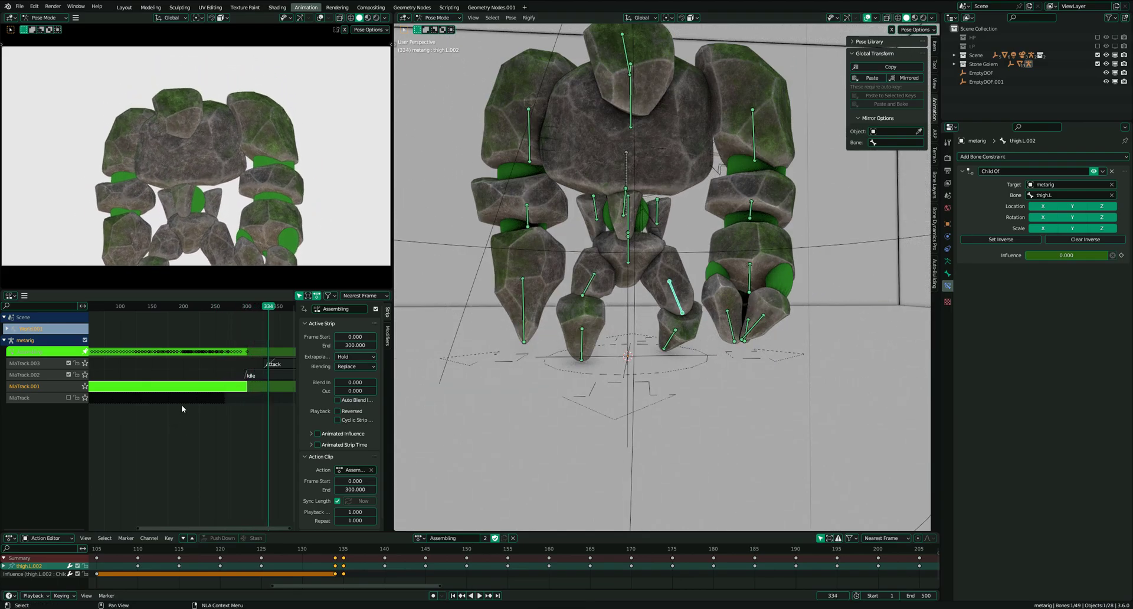
Step: Exit tweak mode on the Assembling strip and play the combined NLA animation, reviewing the golem from several angles
key("Tab")
key("space")
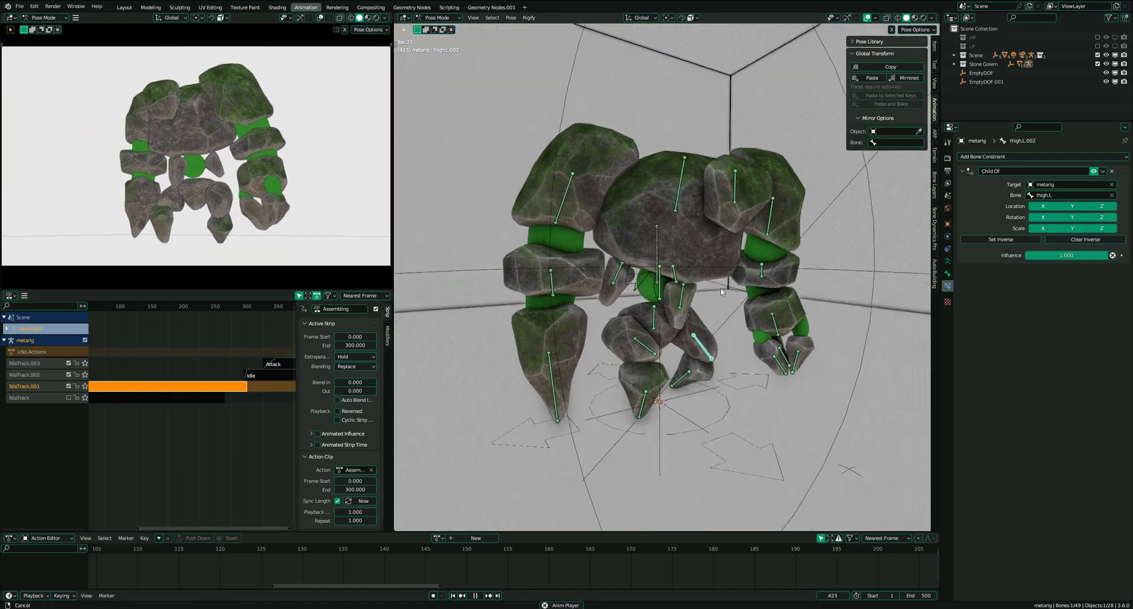
scroll(721, 292, "down", 1)
middle_click_drag(738, 318, 658, 341)
scroll(694, 347, "up", 1)
scroll(688, 302, "up", 1)
scroll(702, 328, "down", 1)
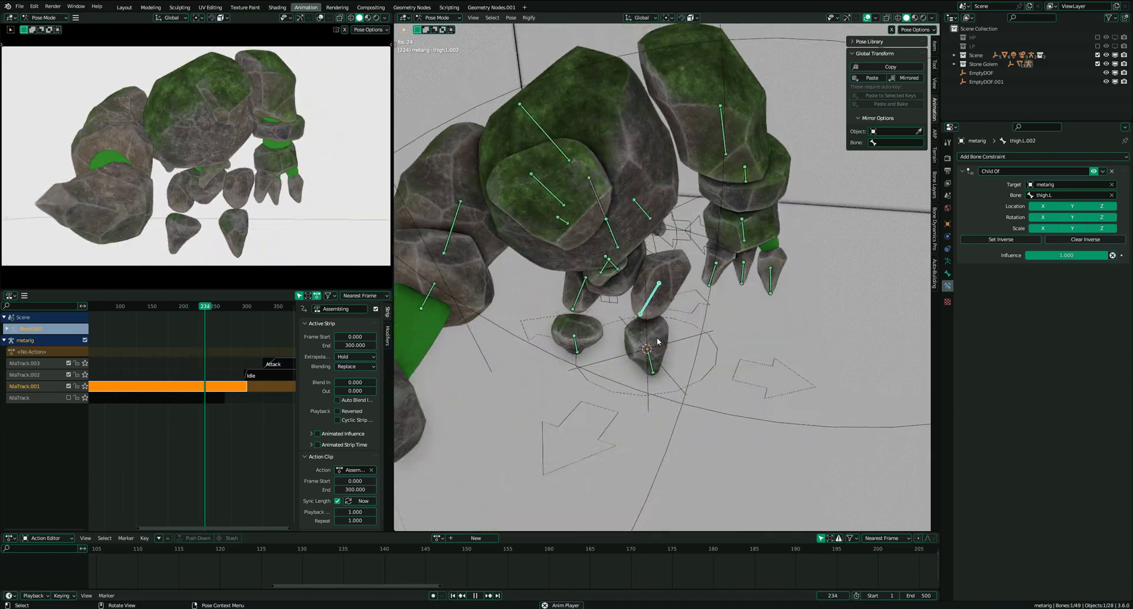
scroll(696, 309, "up", 3)
middle_click_drag(696, 309, 753, 347)
scroll(732, 313, "down", 4)
scroll(788, 325, "up", 3)
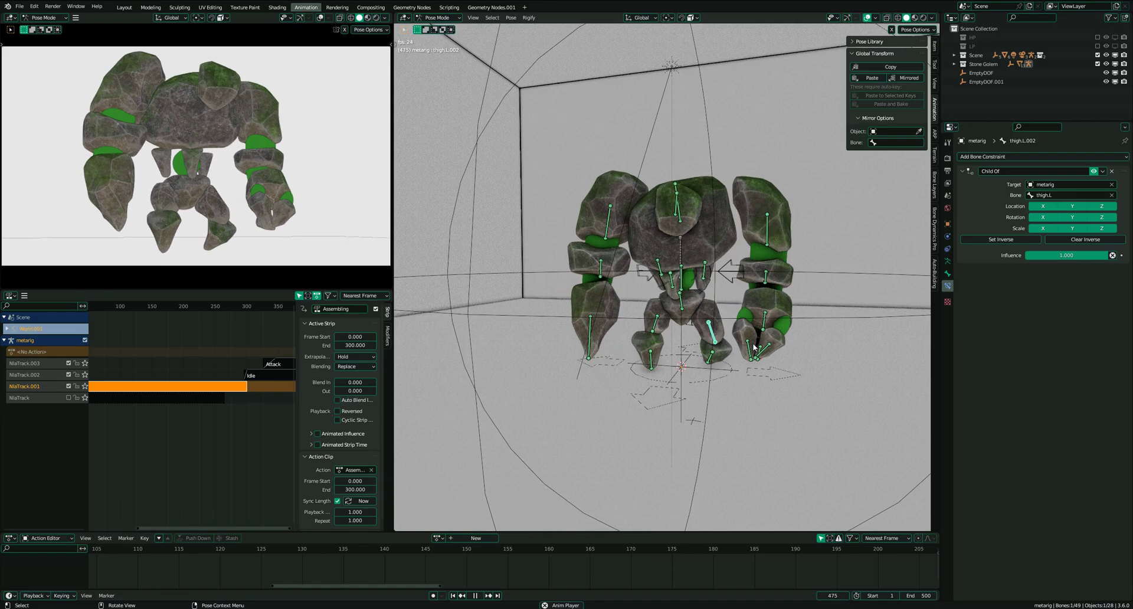